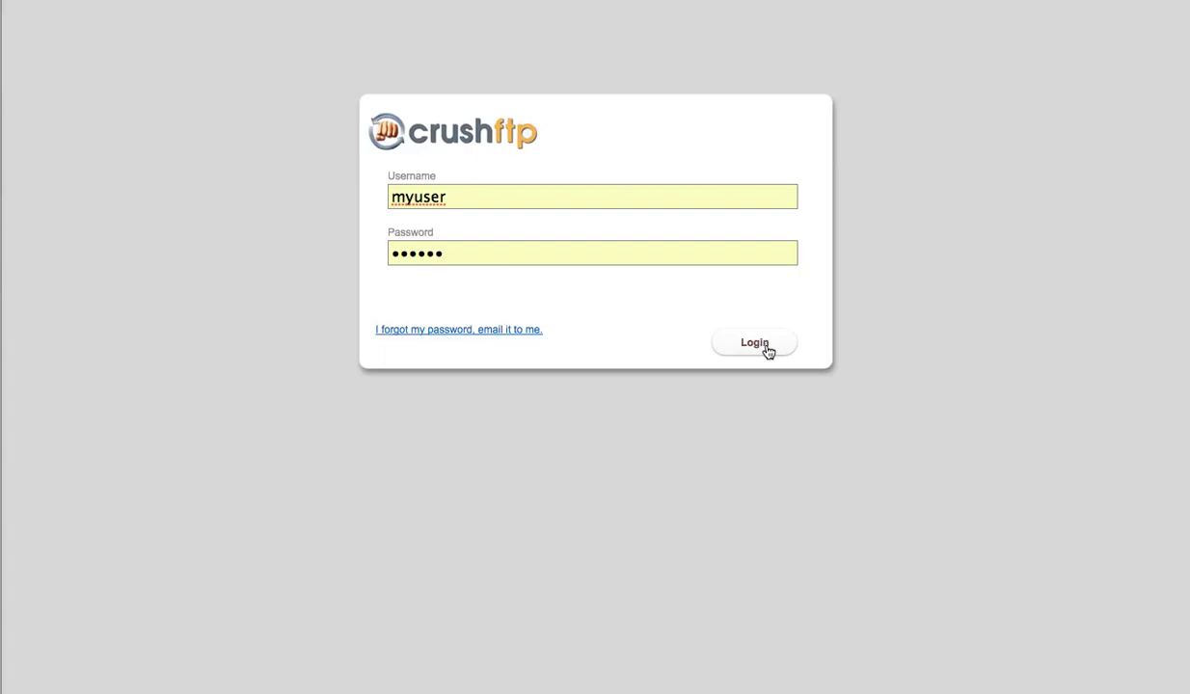
# Log in with the filled-in credentials and upload MB16.txt to the home folder, clearing its entry from the upload queue.
pyautogui.click(765, 346)
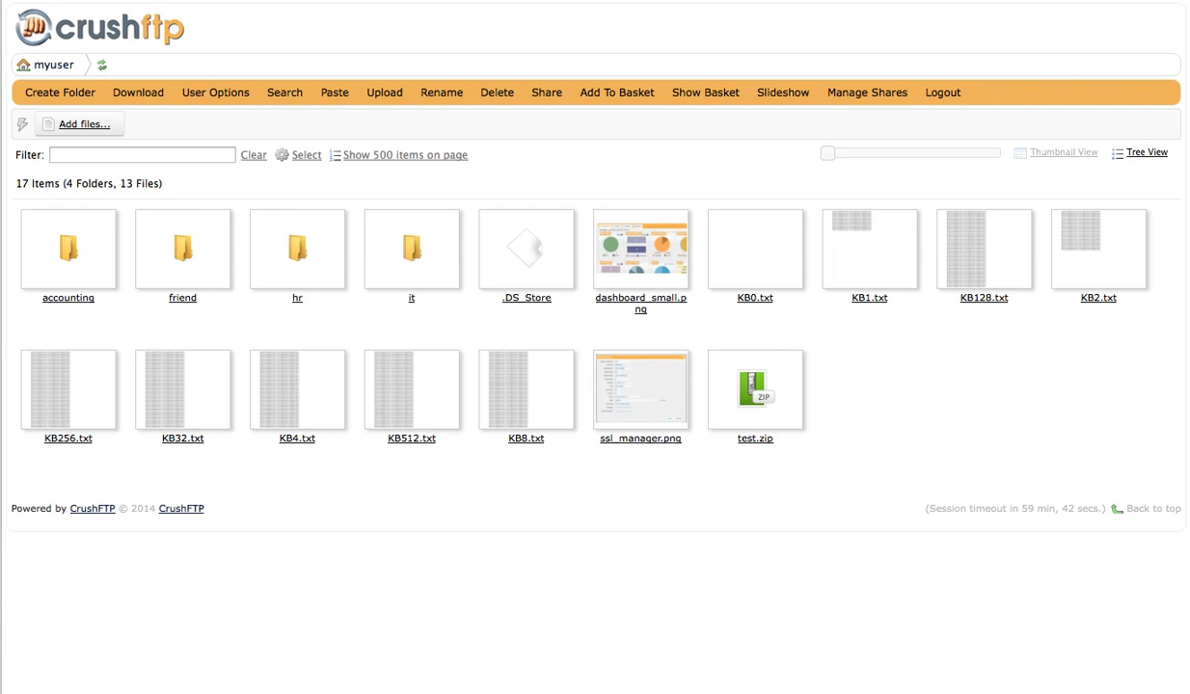
pyautogui.click(190, 123)
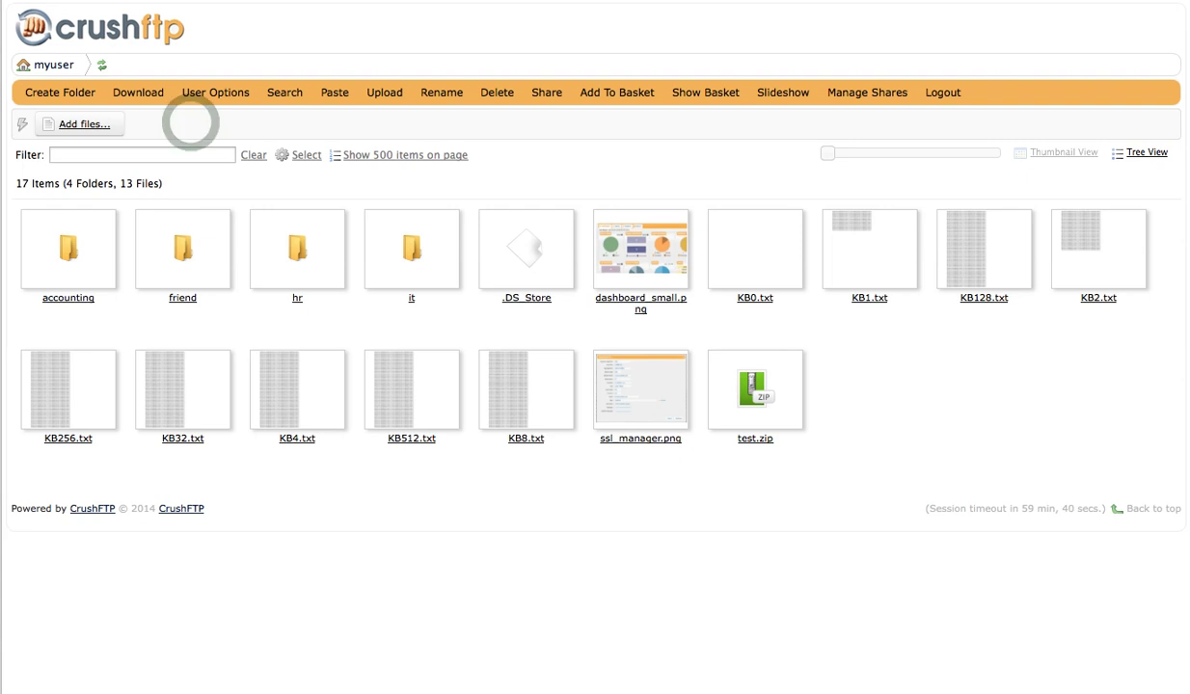
pyautogui.click(109, 124)
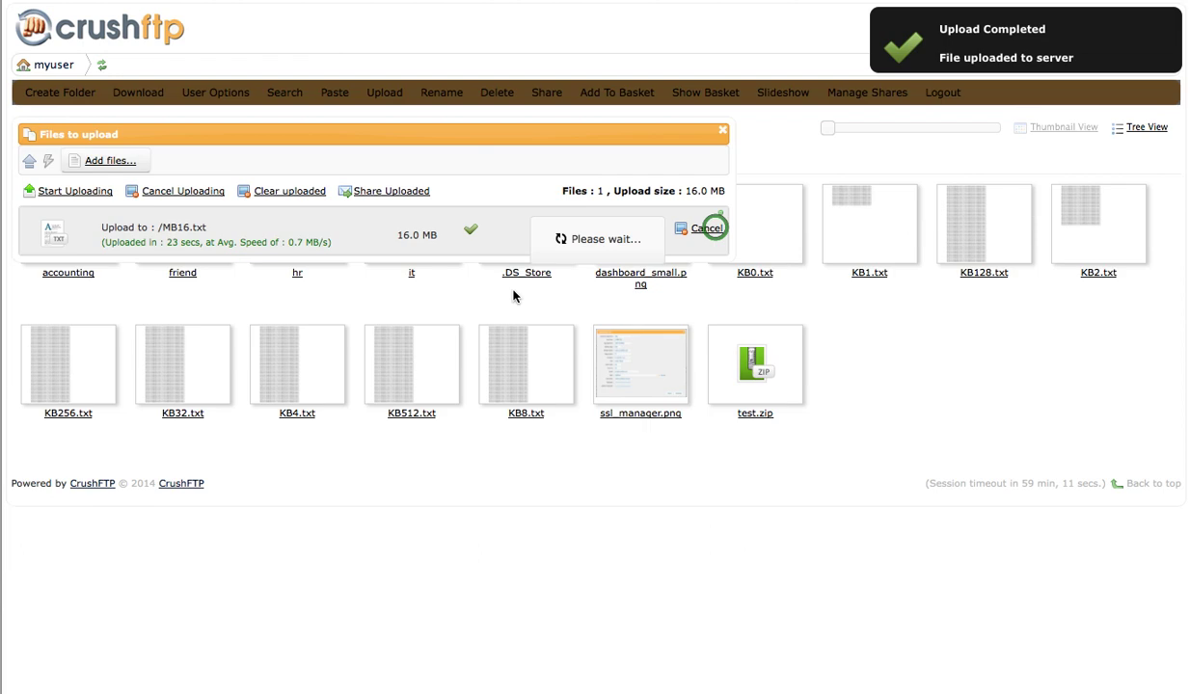
pyautogui.click(716, 229)
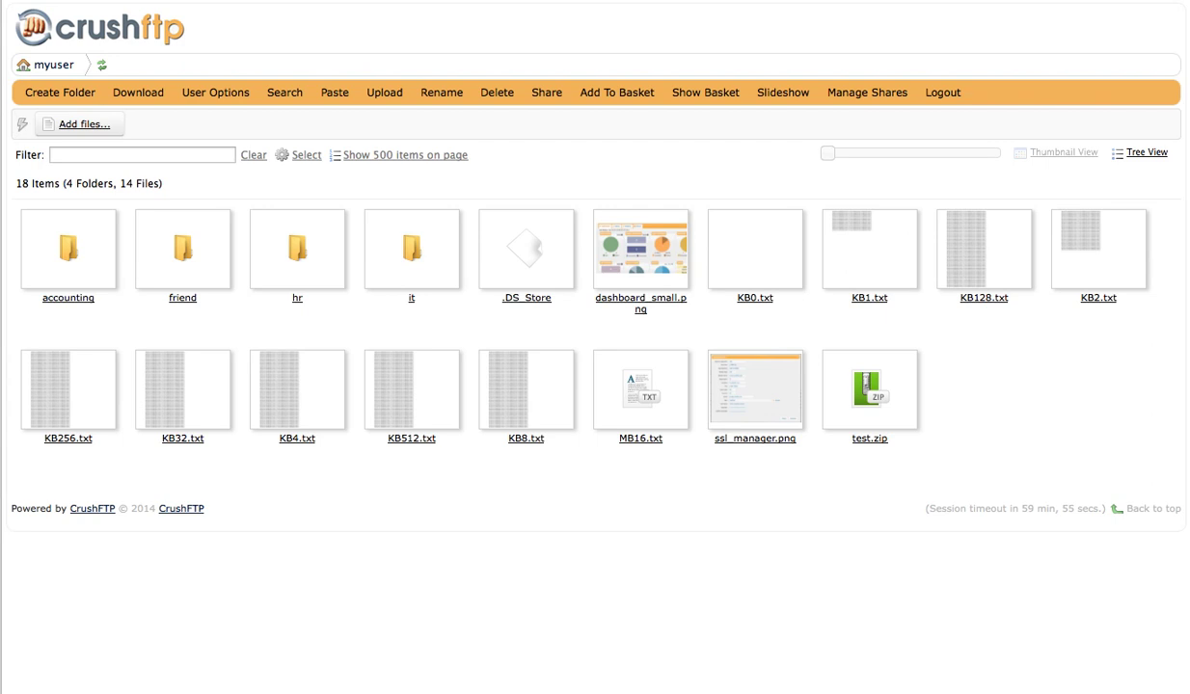
# Create a folder named "small" in the home folder and open it.
pyautogui.click(235, 119)
pyautogui.click(84, 92)
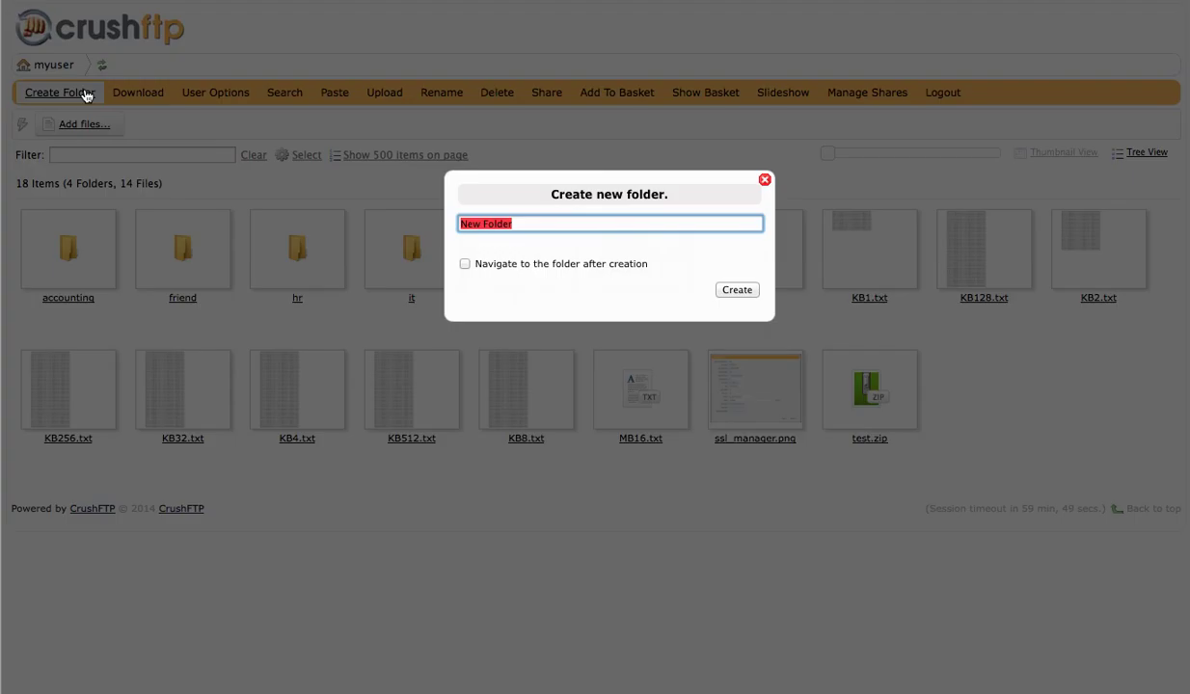
pyautogui.write('small')
pyautogui.press('Return')
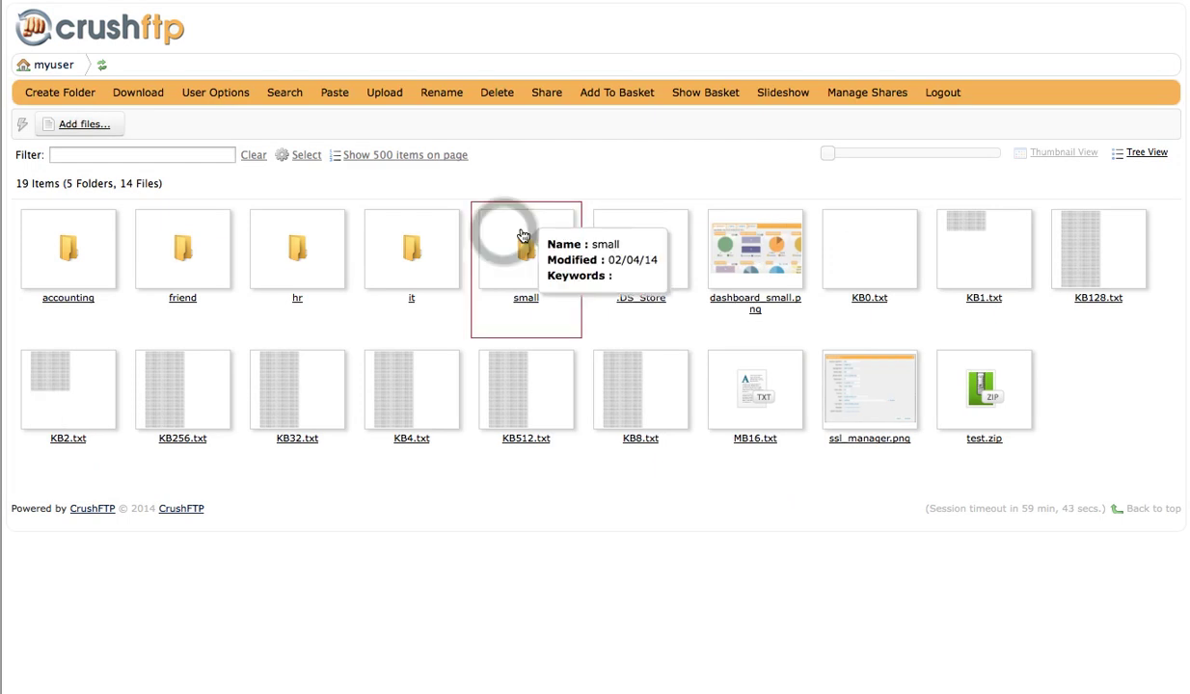
pyautogui.doubleClick(524, 236)
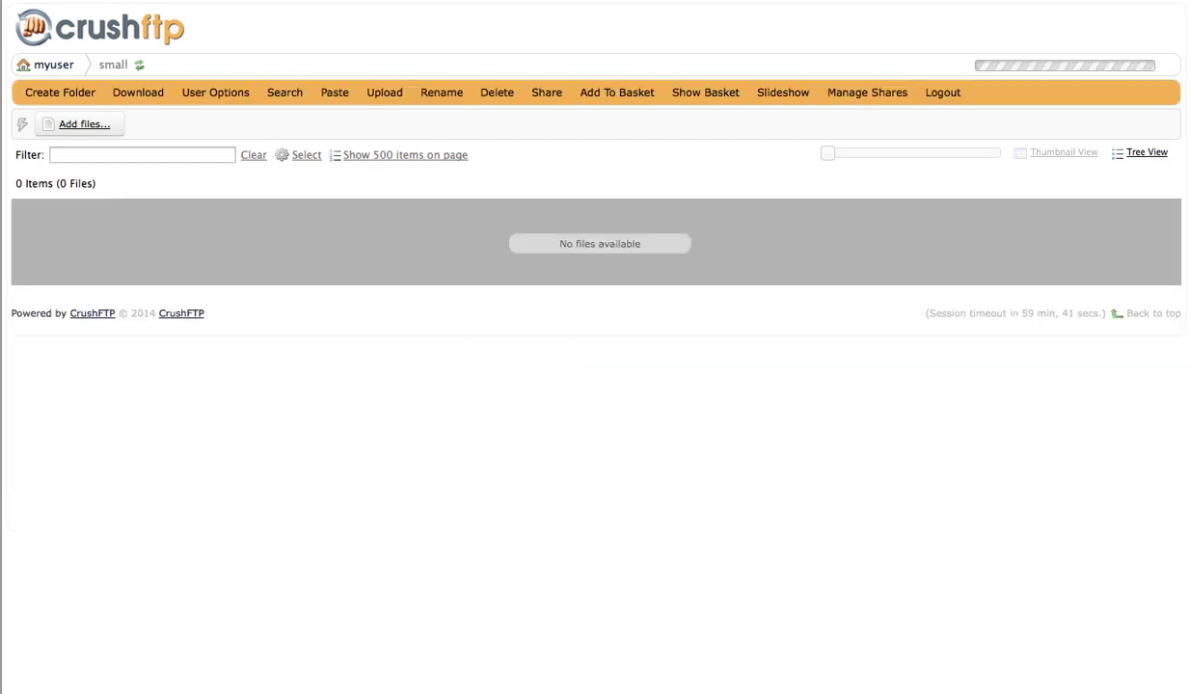
# Upload the text files 1 copy 569.txt through 1 copy 587.txt to the small folder and close the upload queue.
pyautogui.moveTo(516, 238); pyautogui.dragTo(334, 152)
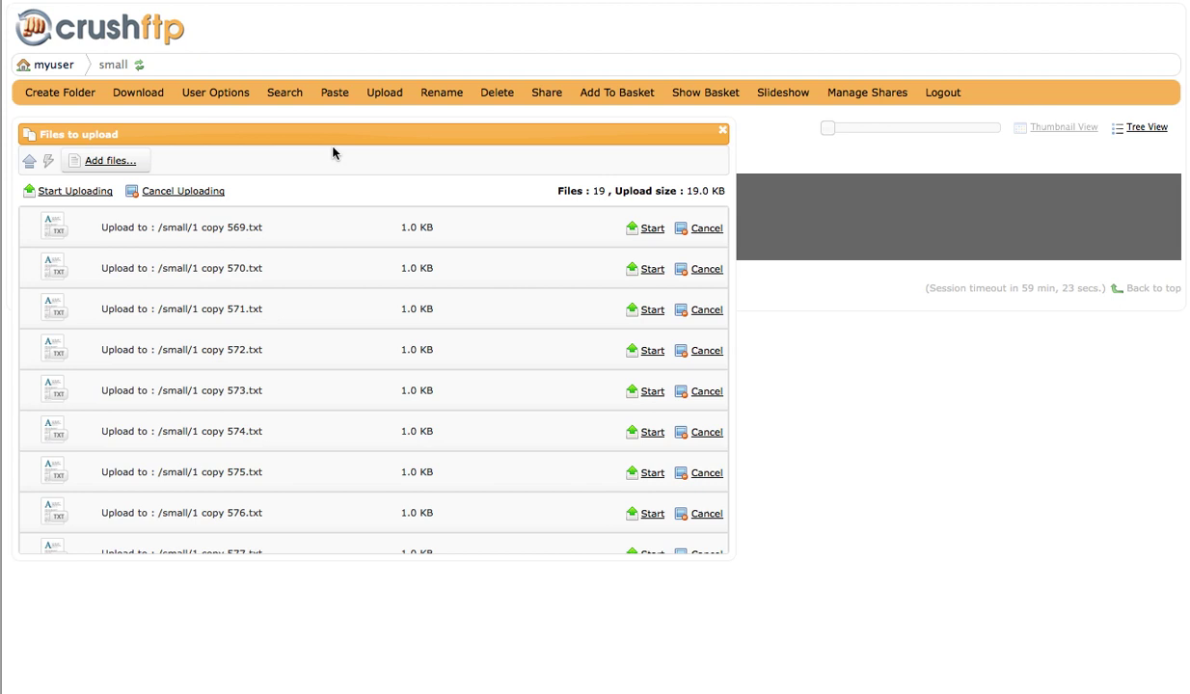
pyautogui.click(333, 150)
pyautogui.click(162, 170)
pyautogui.click(75, 192)
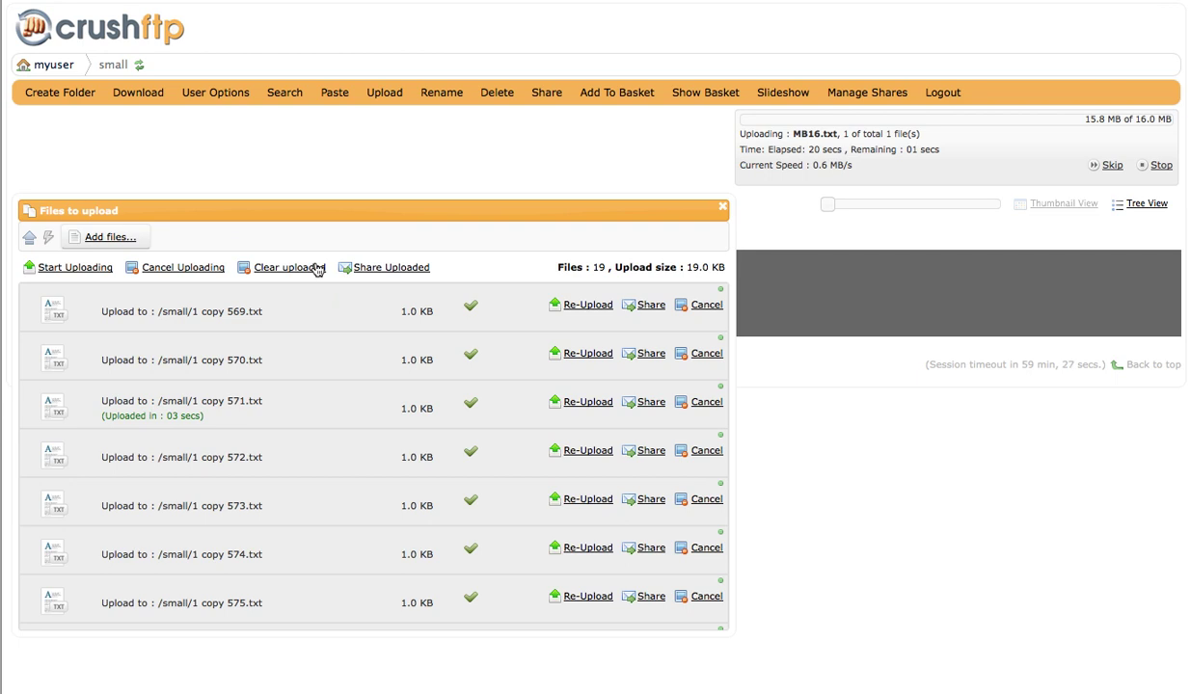
pyautogui.scroll(-3, 337, 330)
pyautogui.scroll(-4, 337, 330)
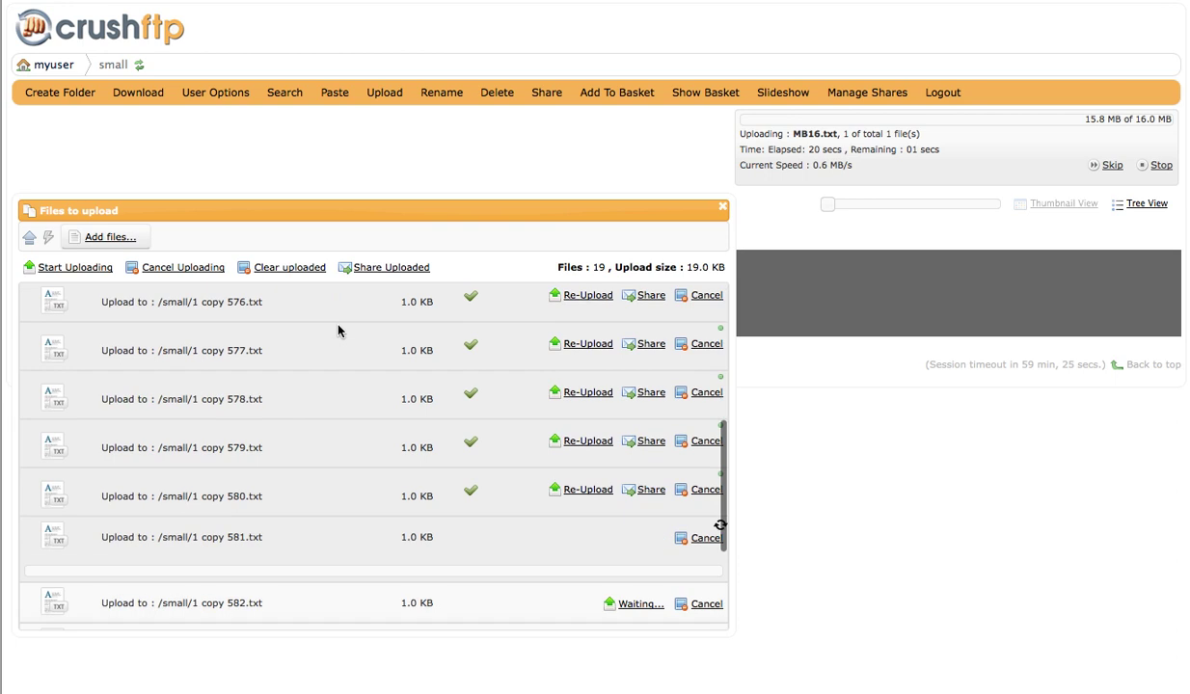
pyautogui.scroll(-3, 338, 330)
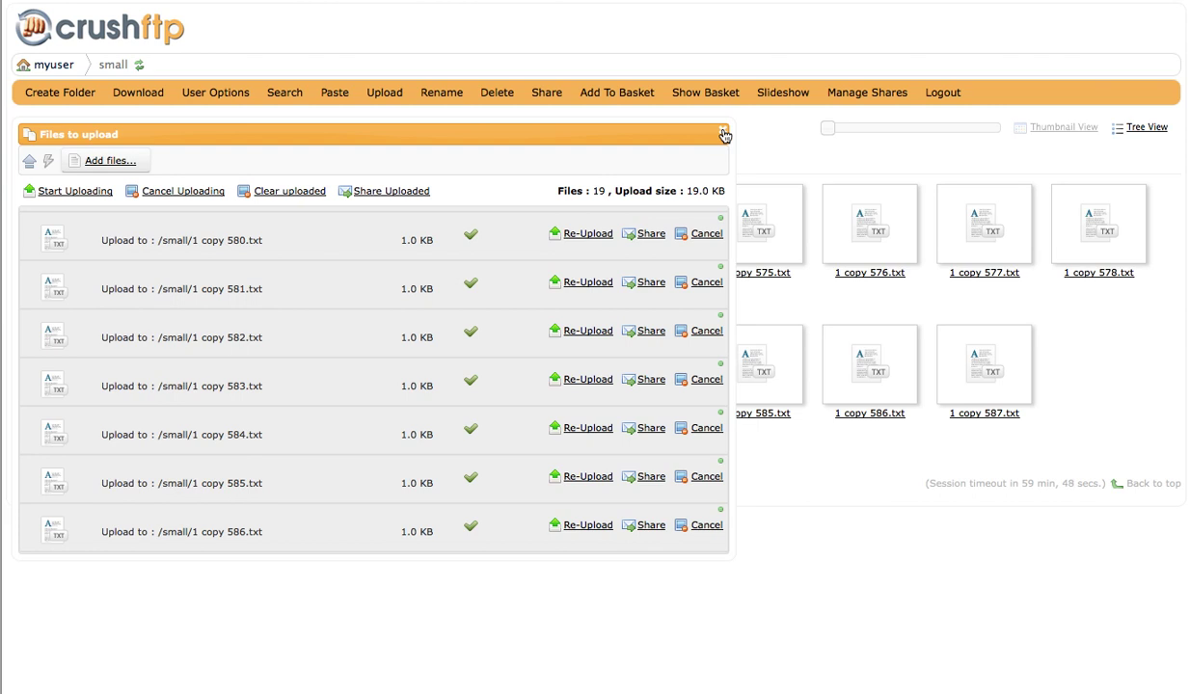
pyautogui.click(725, 135)
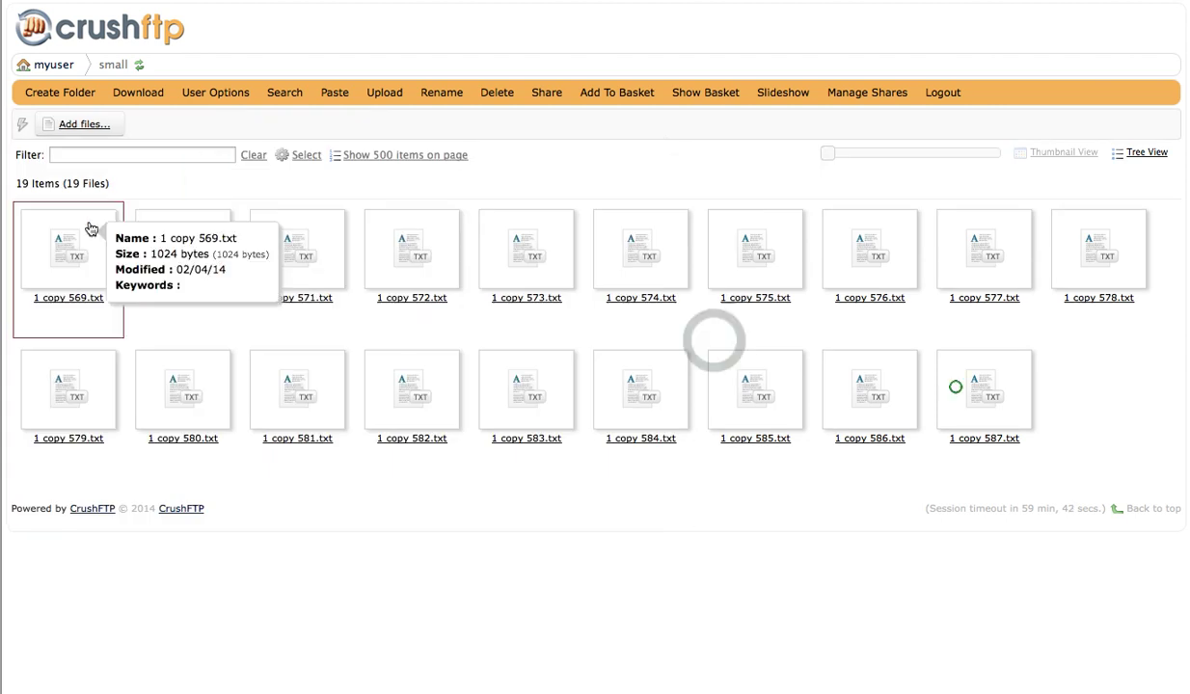
# Select all files in the small folder, from 1 copy 569.txt to 1 copy 587.txt, and delete them.
pyautogui.moveTo(93, 231); pyautogui.dragTo(957, 392)
pyautogui.keyDown('shift'); pyautogui.click(957, 392); pyautogui.keyUp('shift')
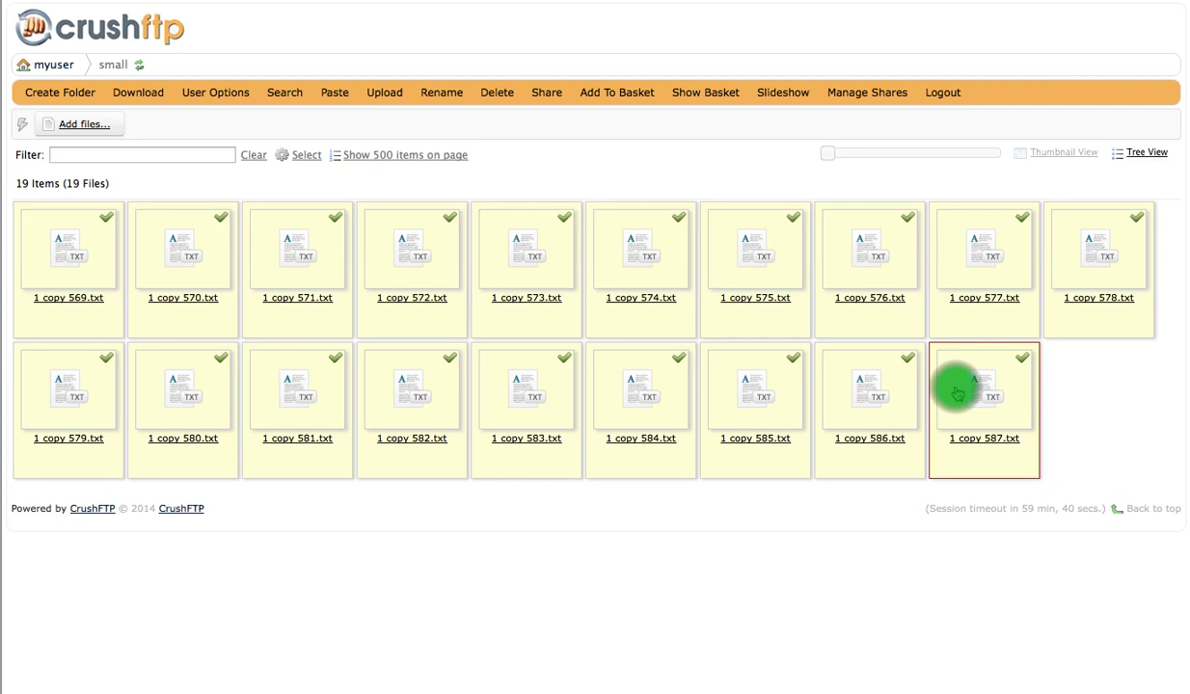
pyautogui.rightClick(957, 393)
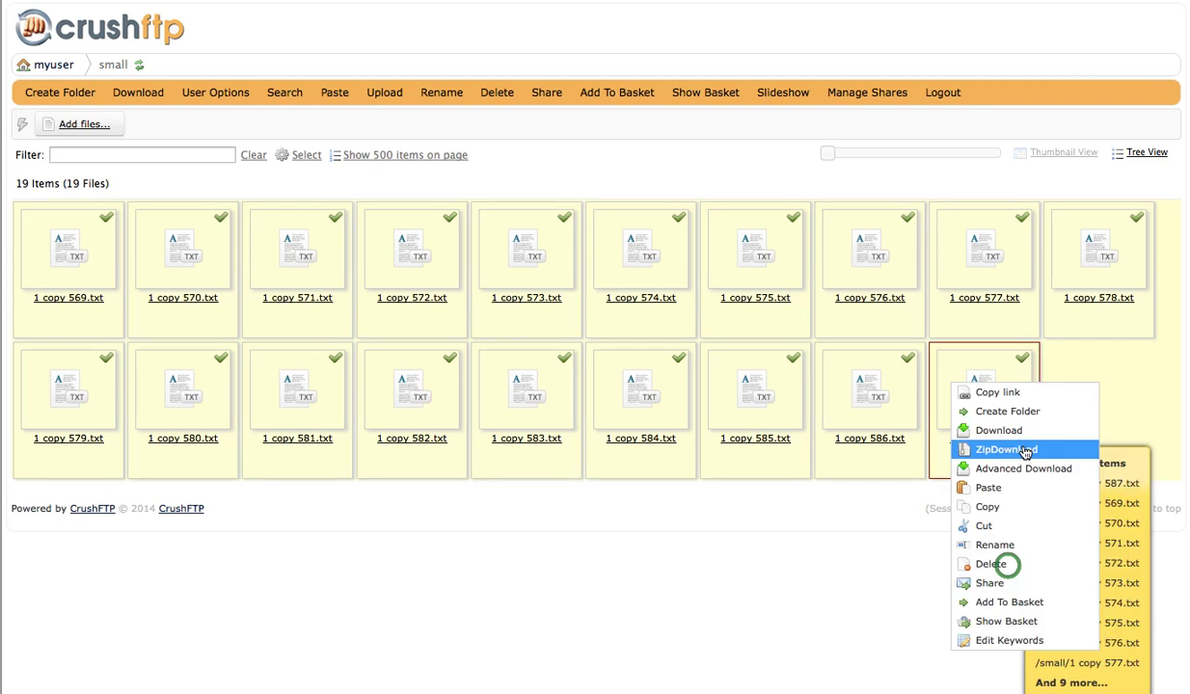
pyautogui.click(1008, 565)
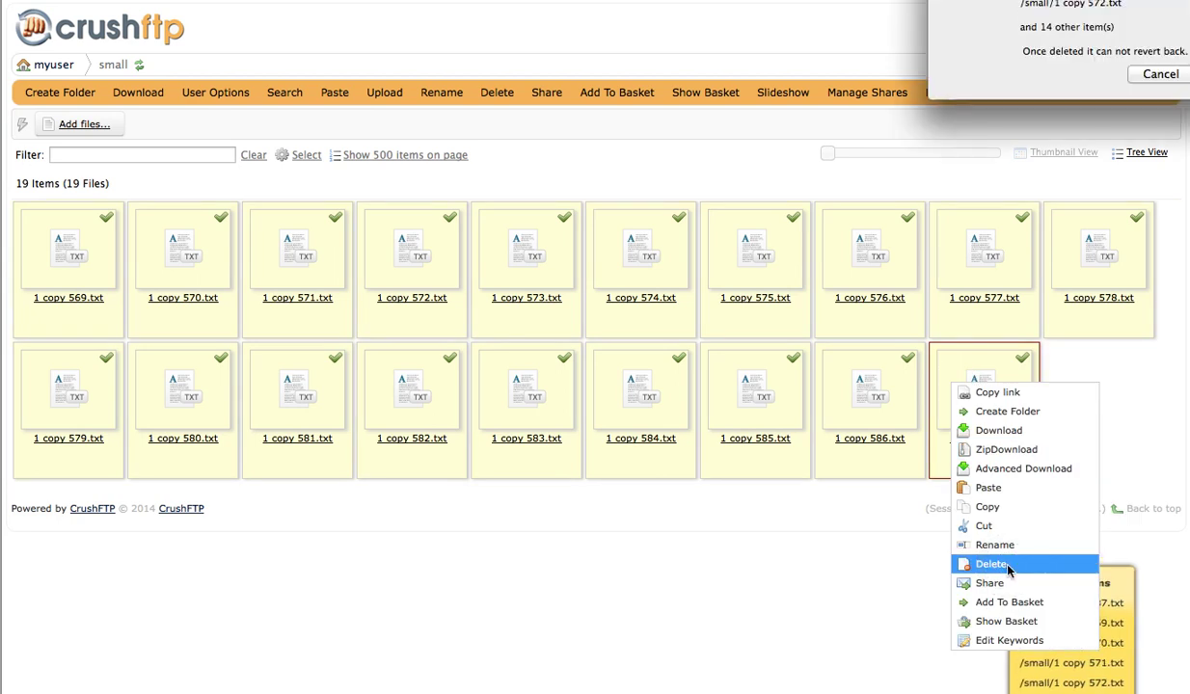
pyautogui.press('Return')
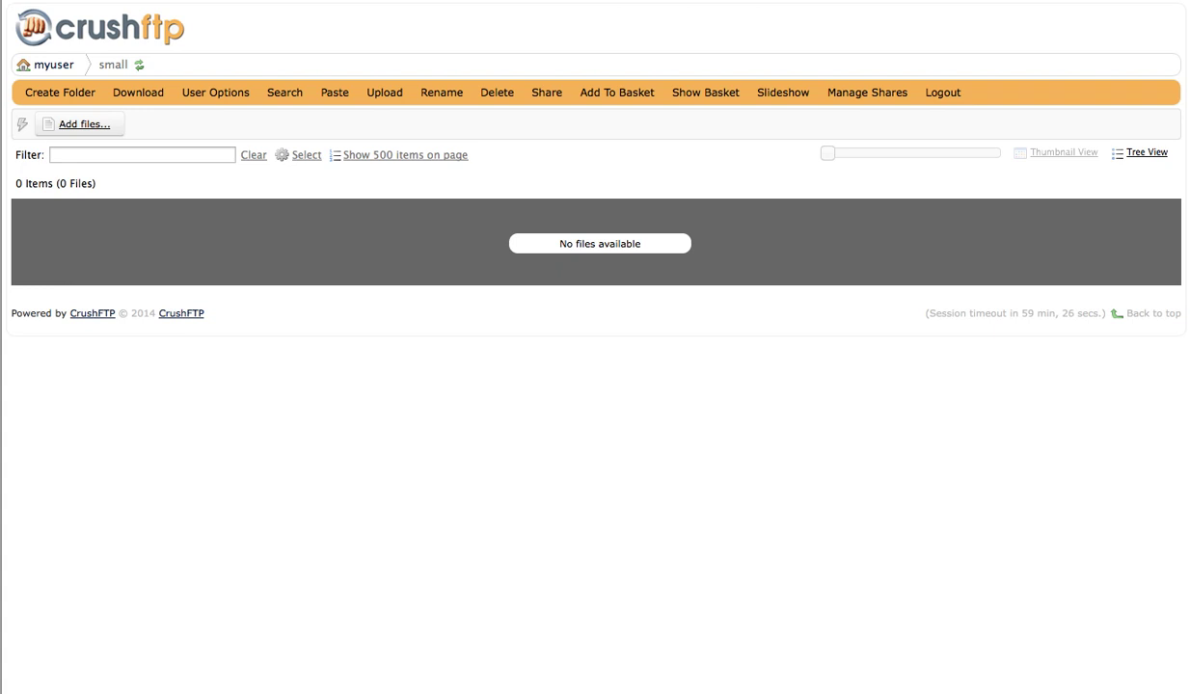
# Run the AdvancedFileTransfer applet and add all files from /Volumes/HD/A_TestFiles/small/ to the upload queue.
pyautogui.click(21, 123)
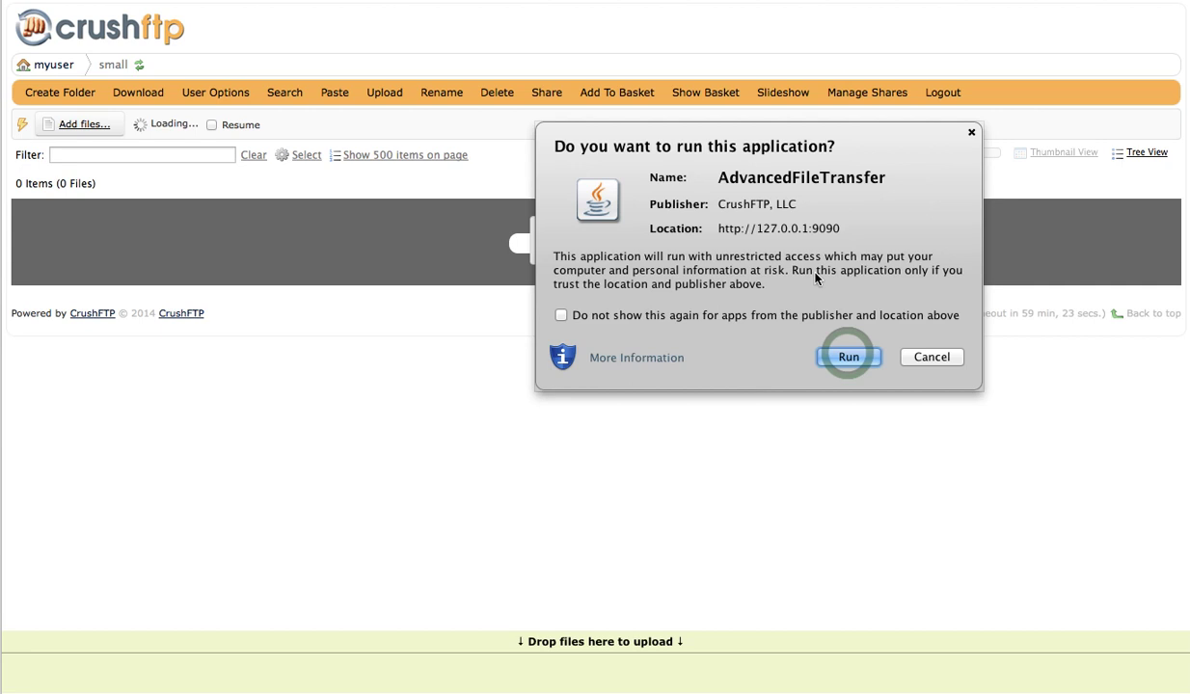
pyautogui.click(847, 357)
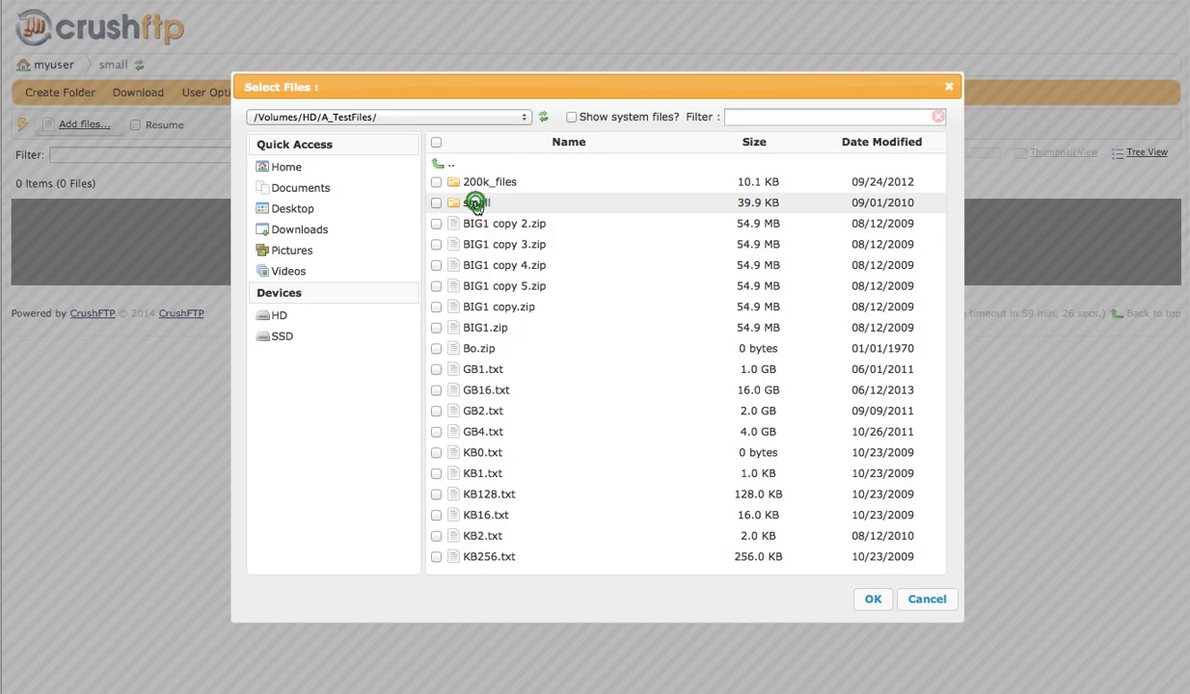
pyautogui.doubleClick(475, 204)
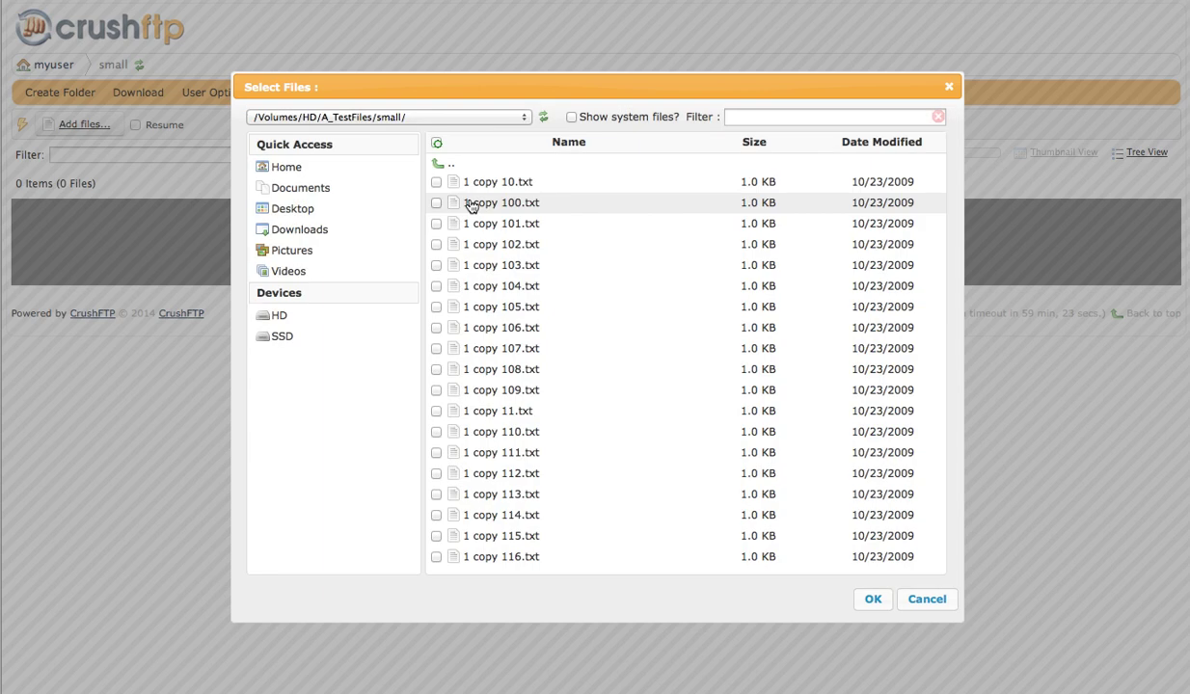
pyautogui.click(437, 143)
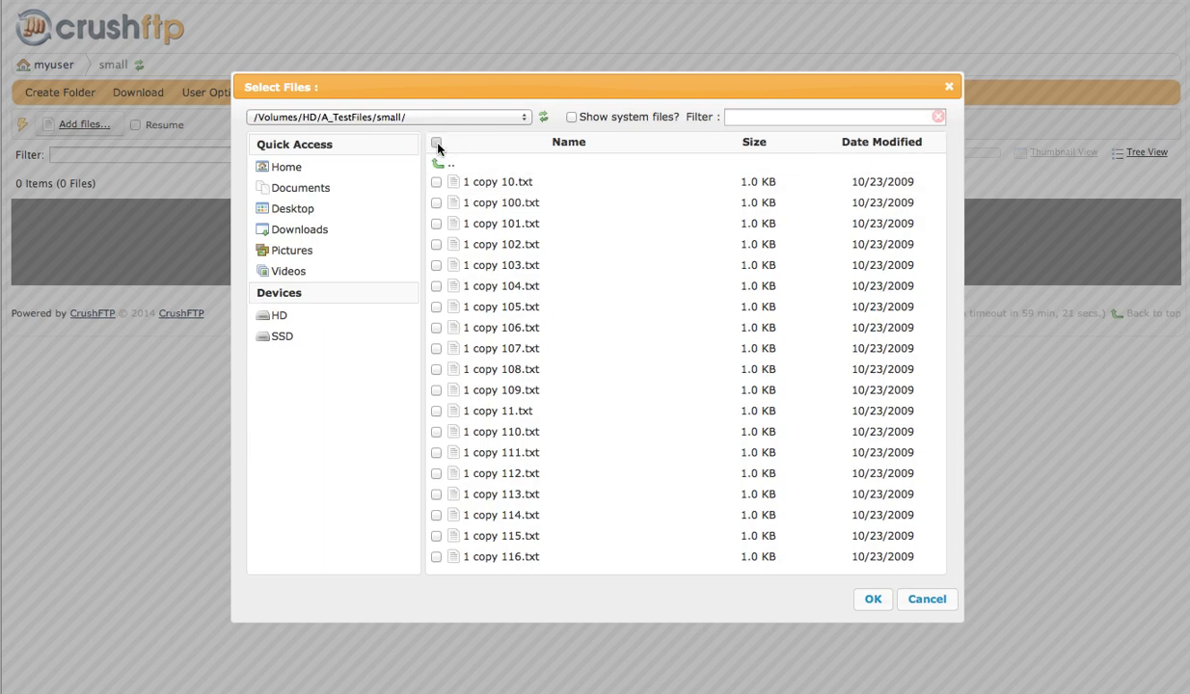
pyautogui.click(436, 143)
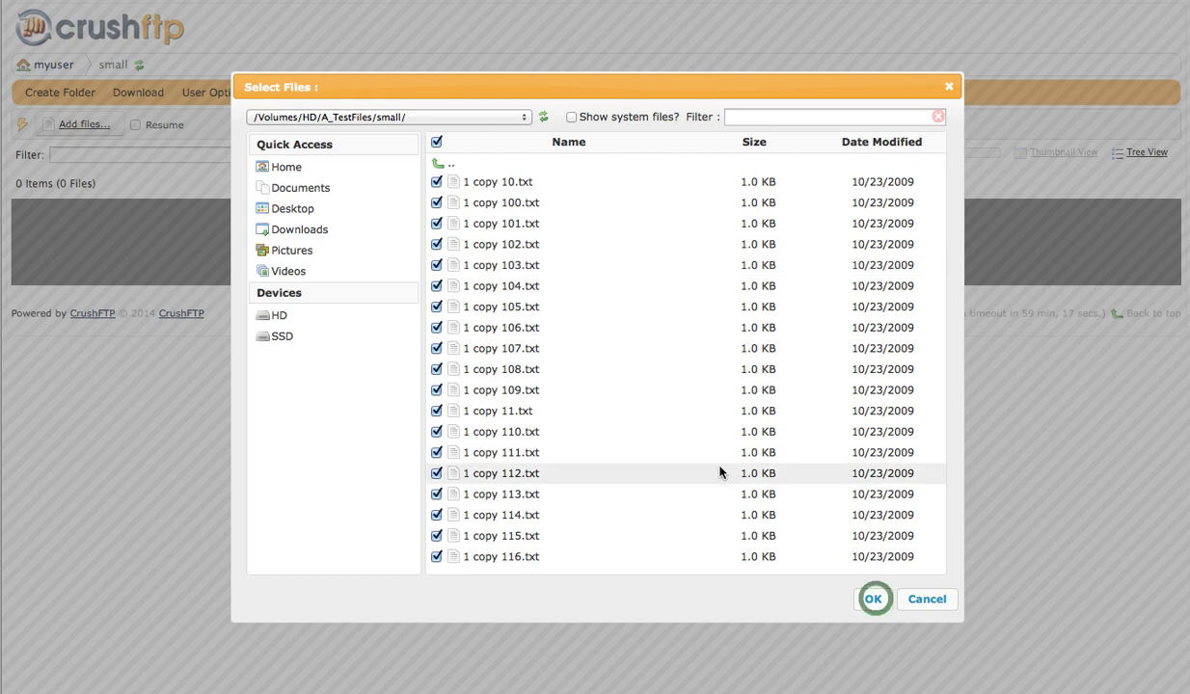
pyautogui.click(875, 601)
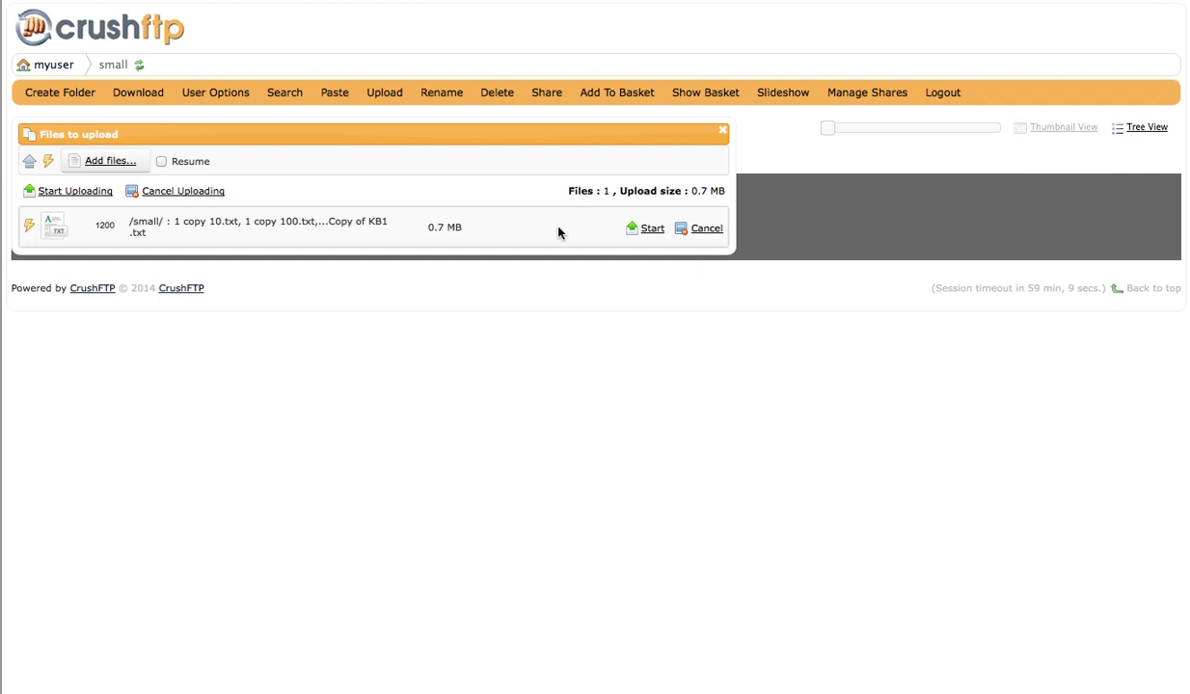
# Upload the queued batch of text files to the small folder and return to the myuser home folder.
pyautogui.click(653, 229)
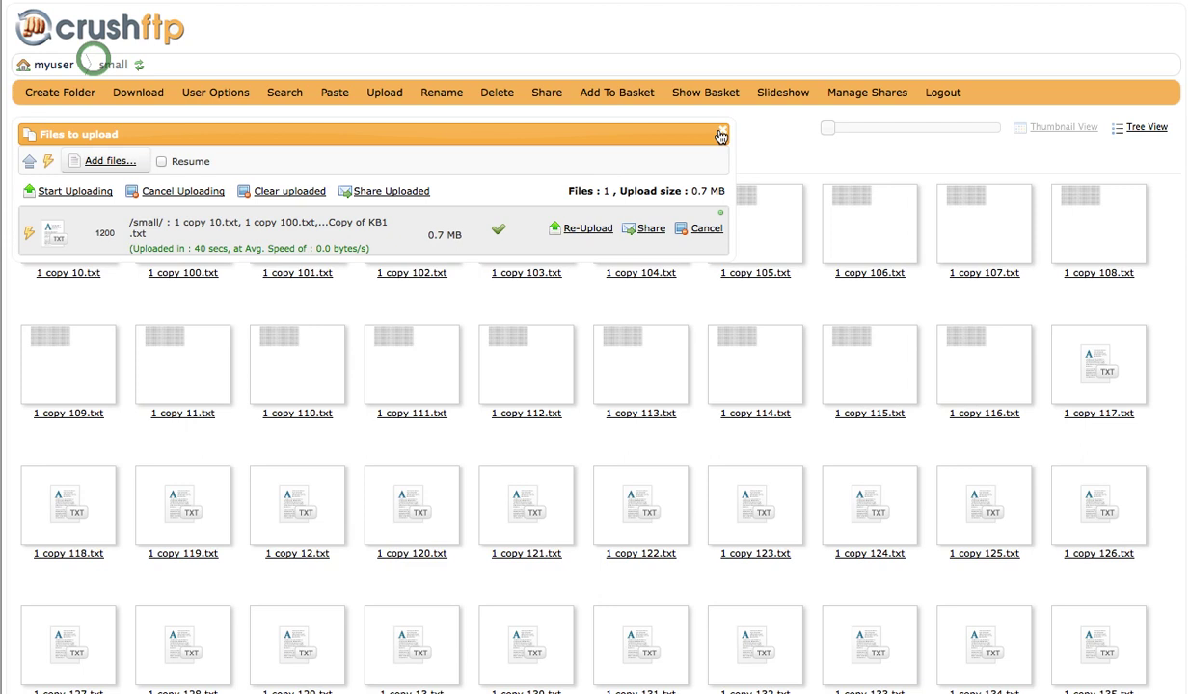
pyautogui.click(720, 135)
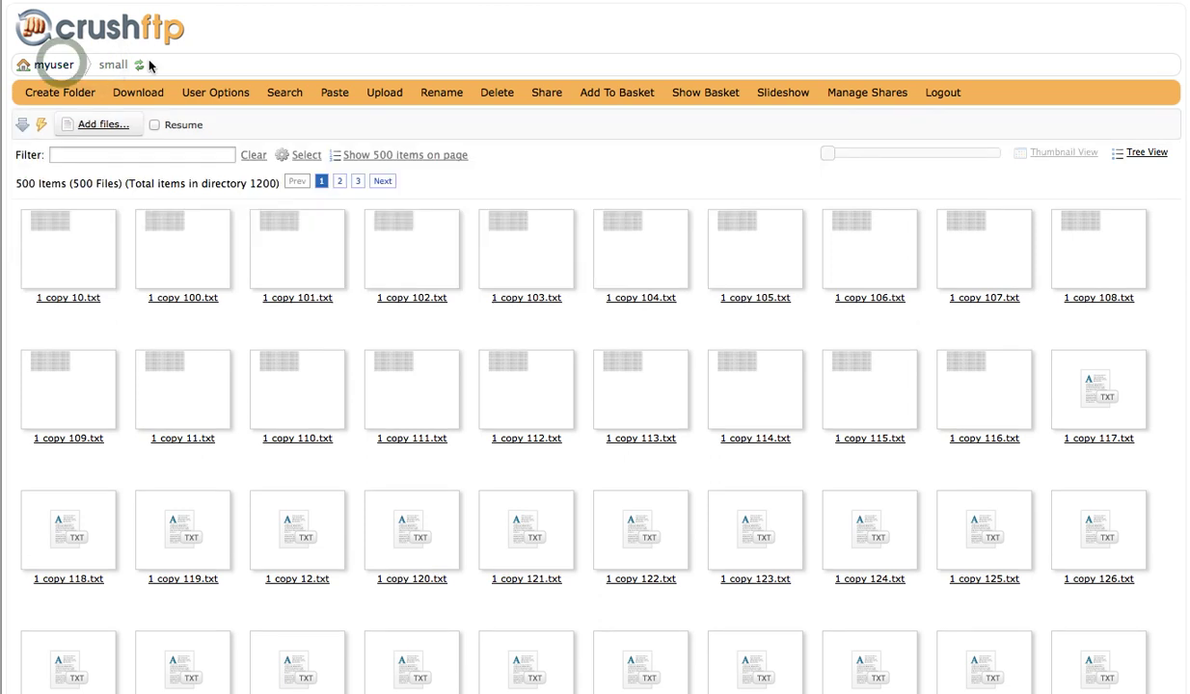
pyautogui.click(62, 67)
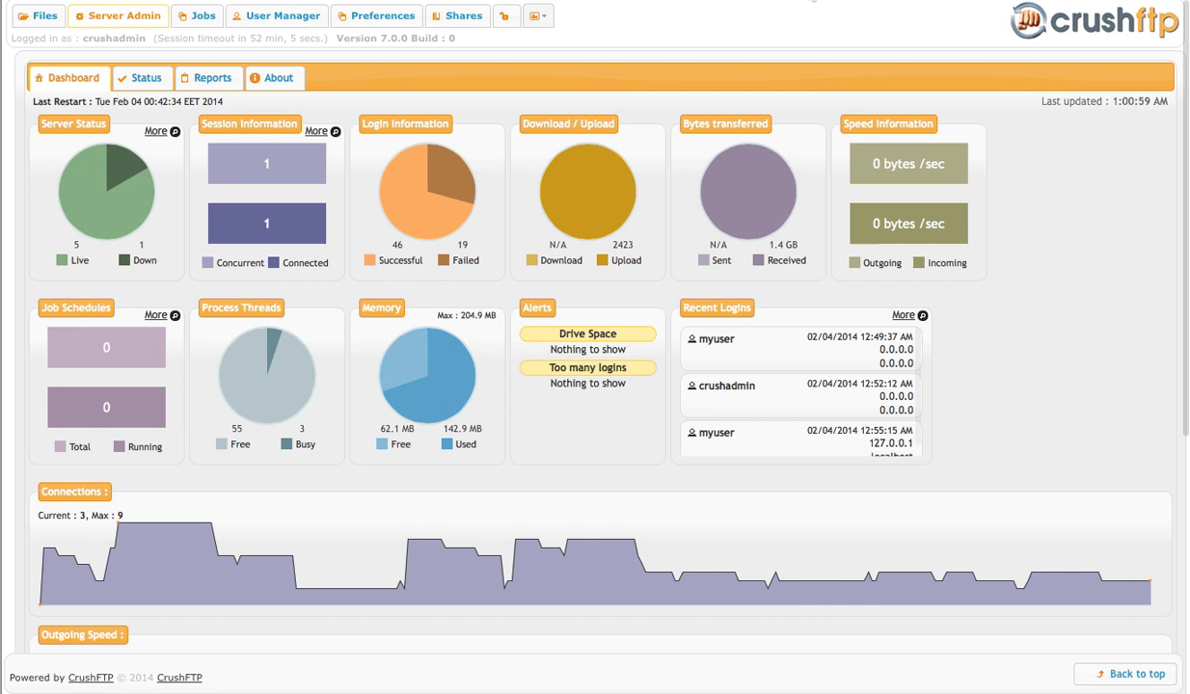
# In the server preferences, add a server item listening on port 55580.
pyautogui.click(389, 21)
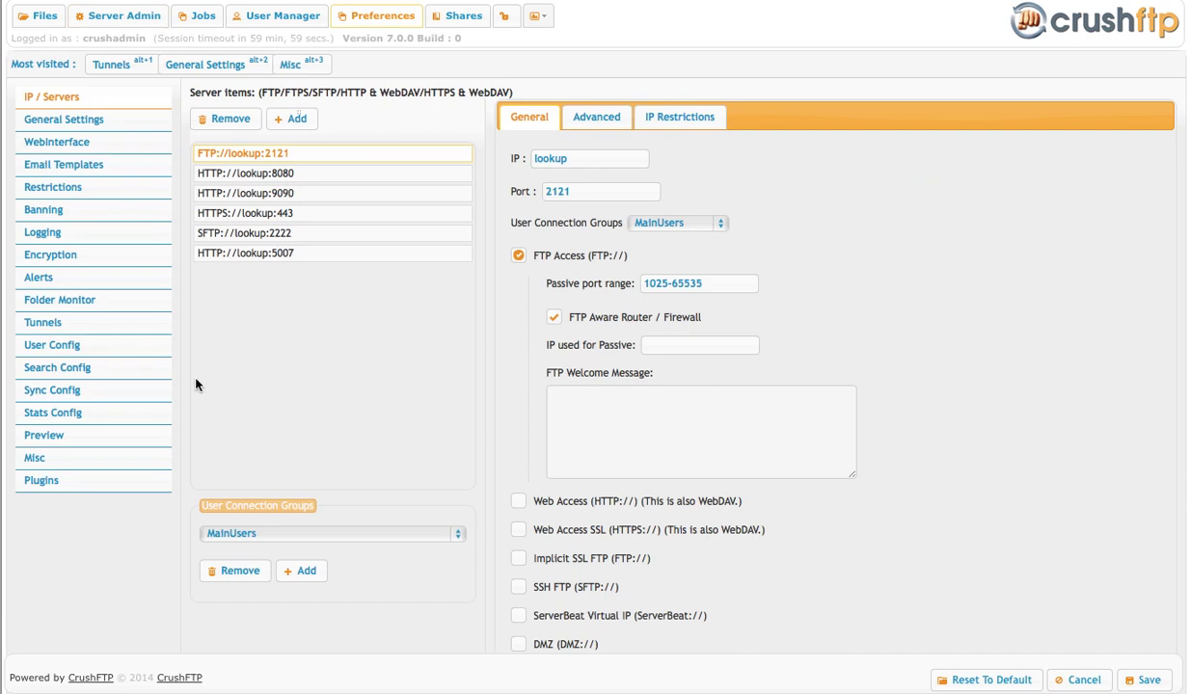
pyautogui.click(292, 113)
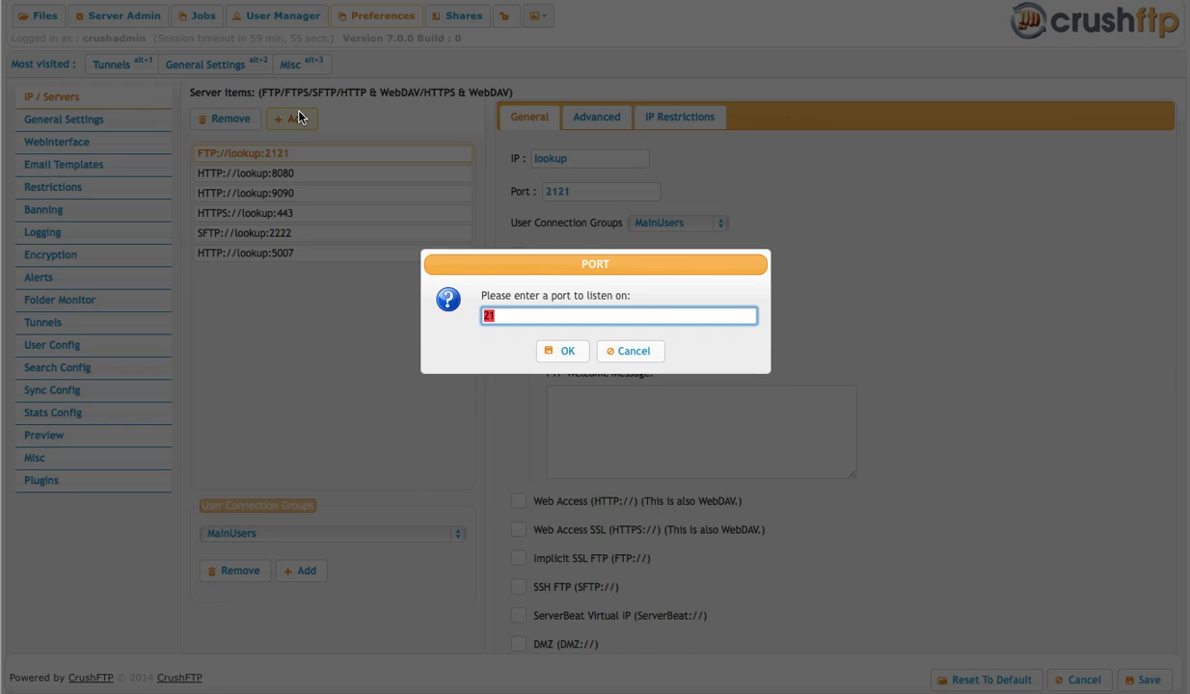
pyautogui.write('55580')
pyautogui.press('Return')
pyautogui.press('Return')
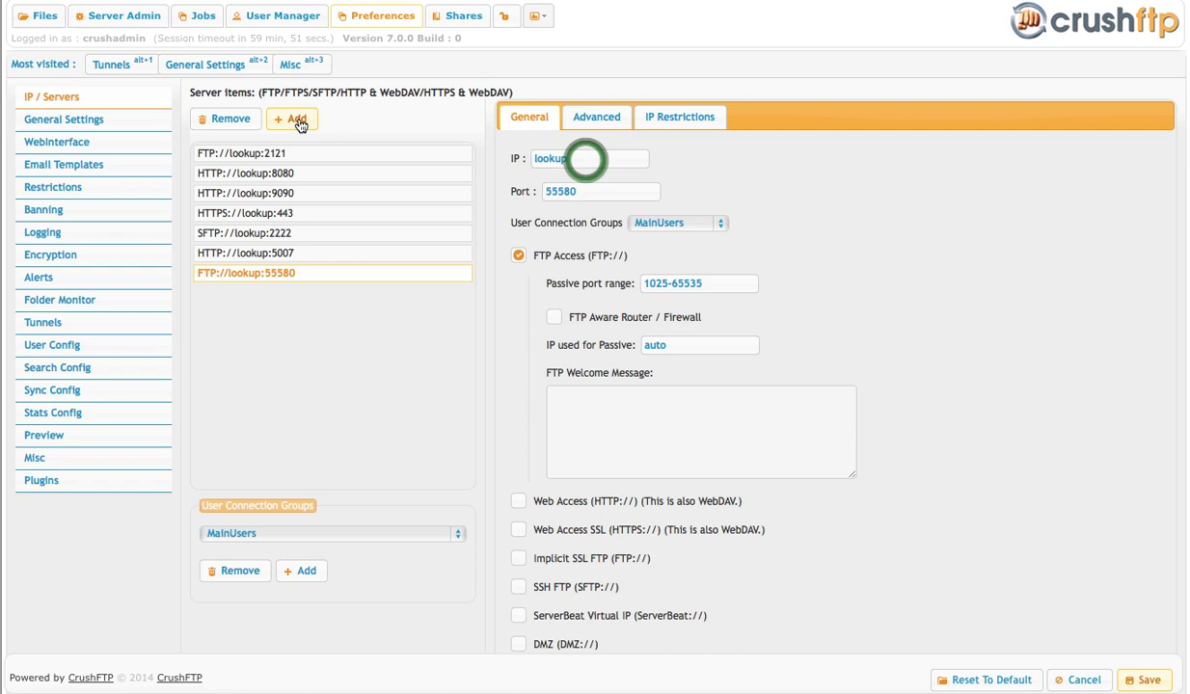
pyautogui.click(587, 159)
pyautogui.hotkey('ctrl', 'a')
pyautogui.write('12')
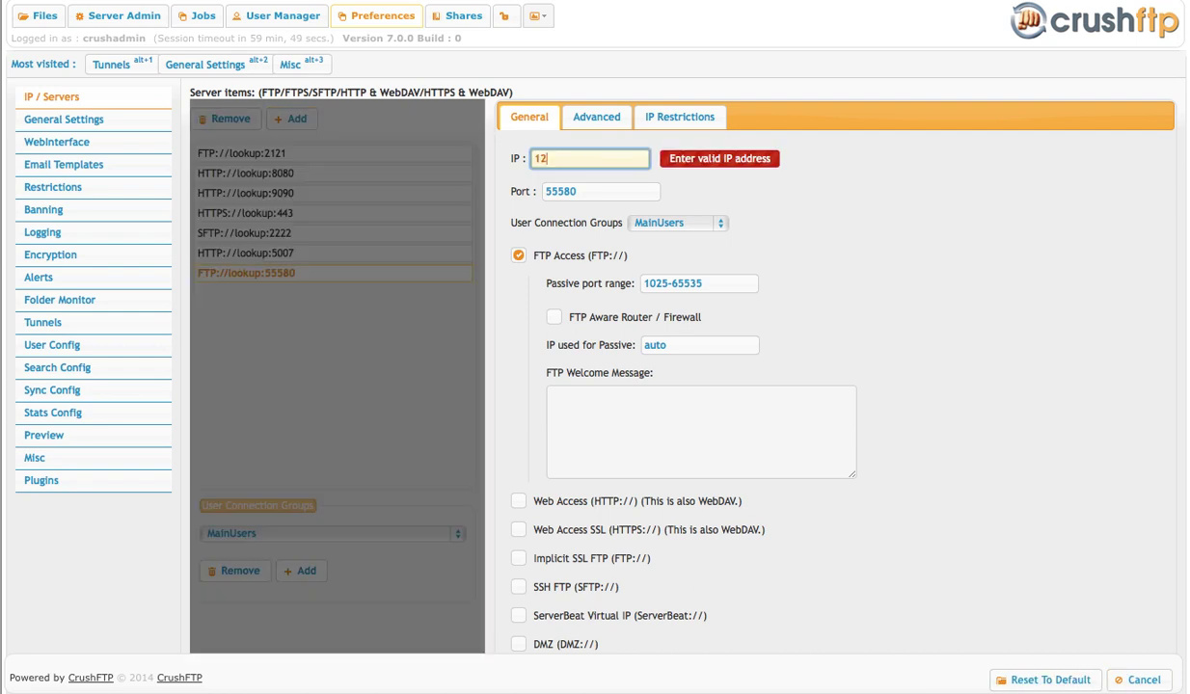
pyautogui.write('7.0.0.1')
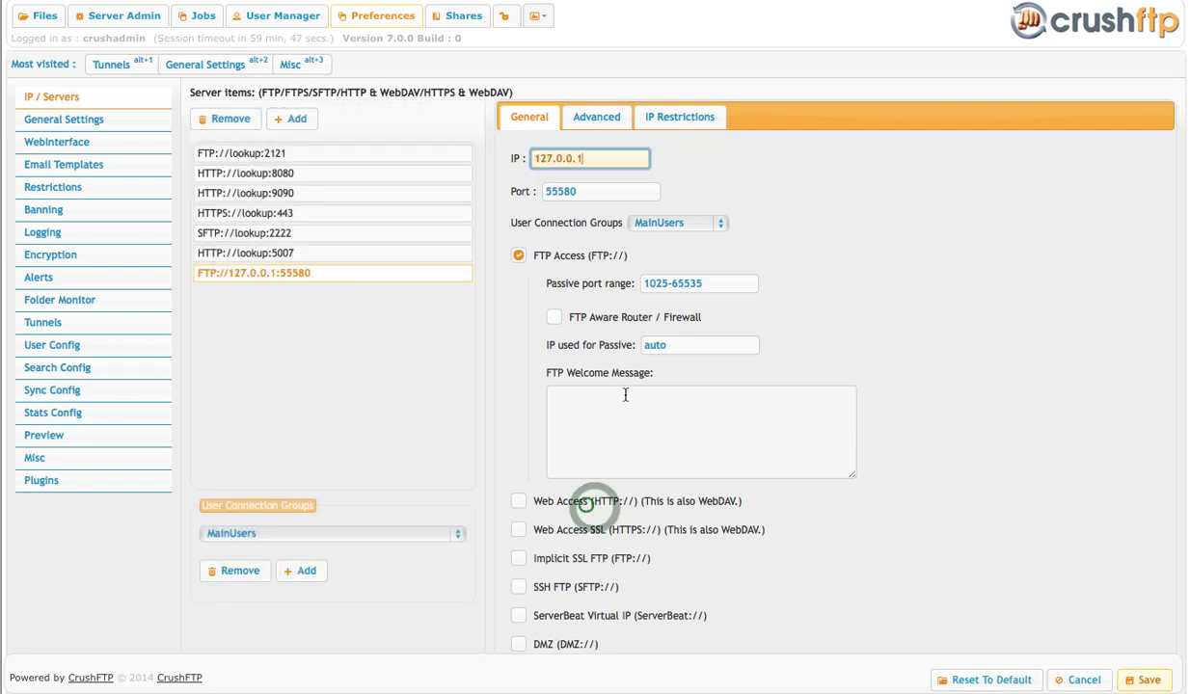
pyautogui.click(585, 502)
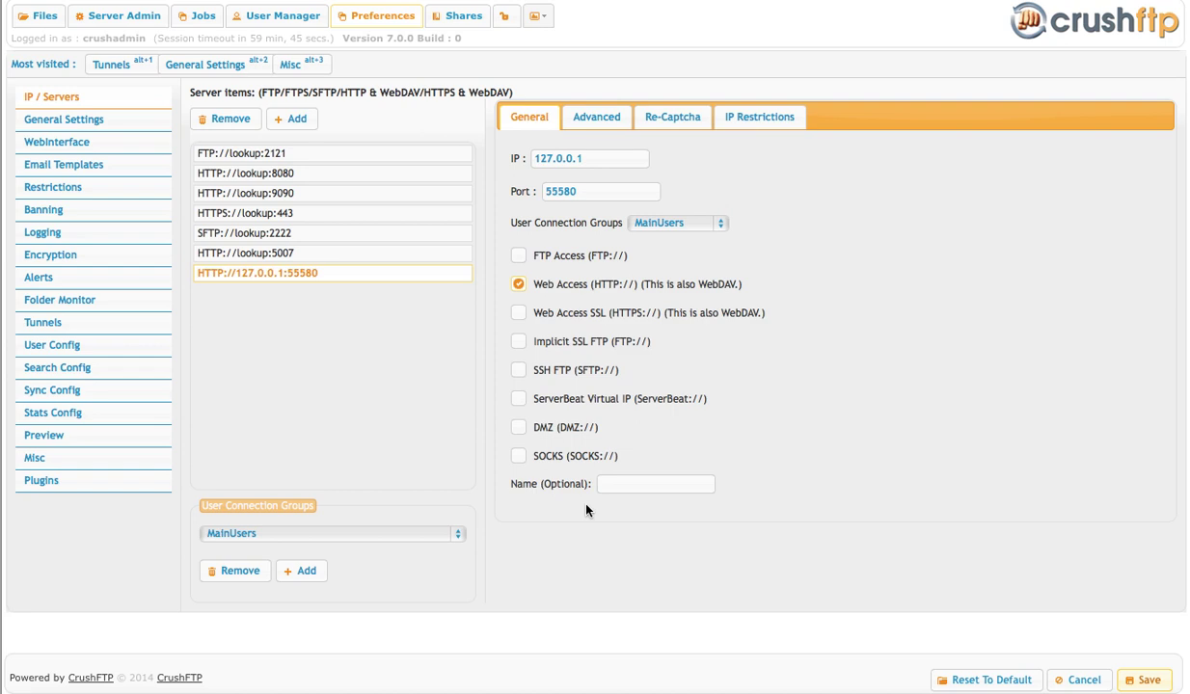
pyautogui.click(1139, 675)
# In the Tunnels preferences, rename the tunnel to "Channels" and set its Channel Ramp Up to 10.
pyautogui.click(91, 323)
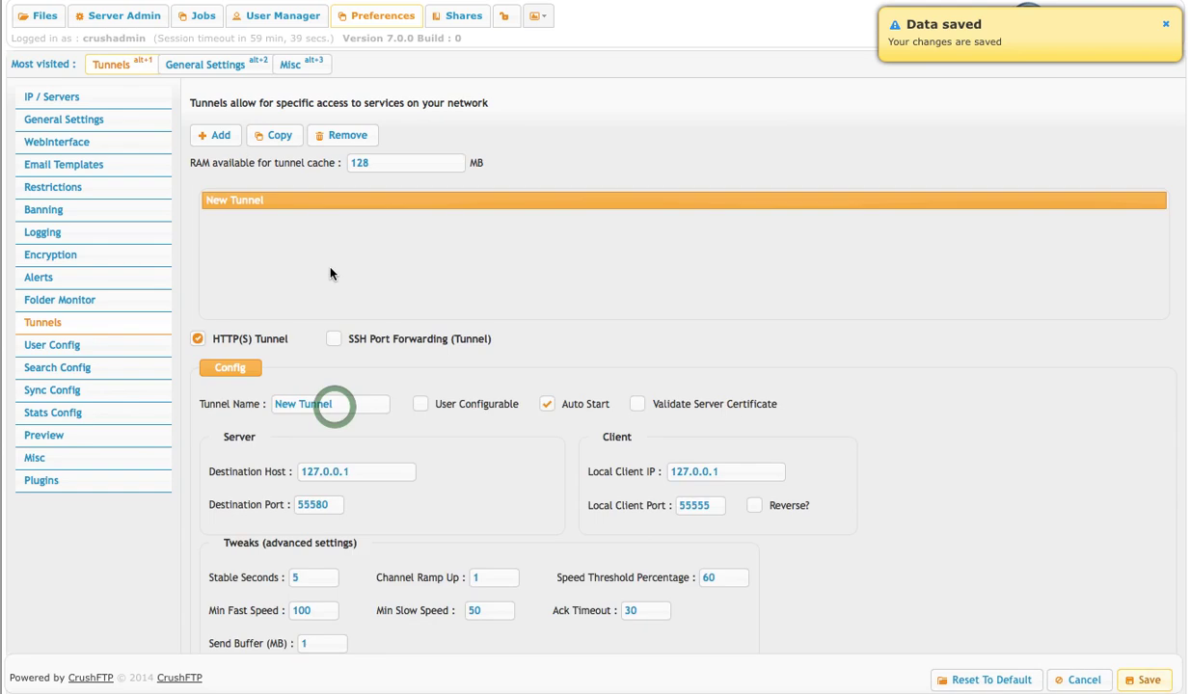
pyautogui.click(334, 406)
pyautogui.hotkey('ctrl', 'a')
pyautogui.write('Ch')
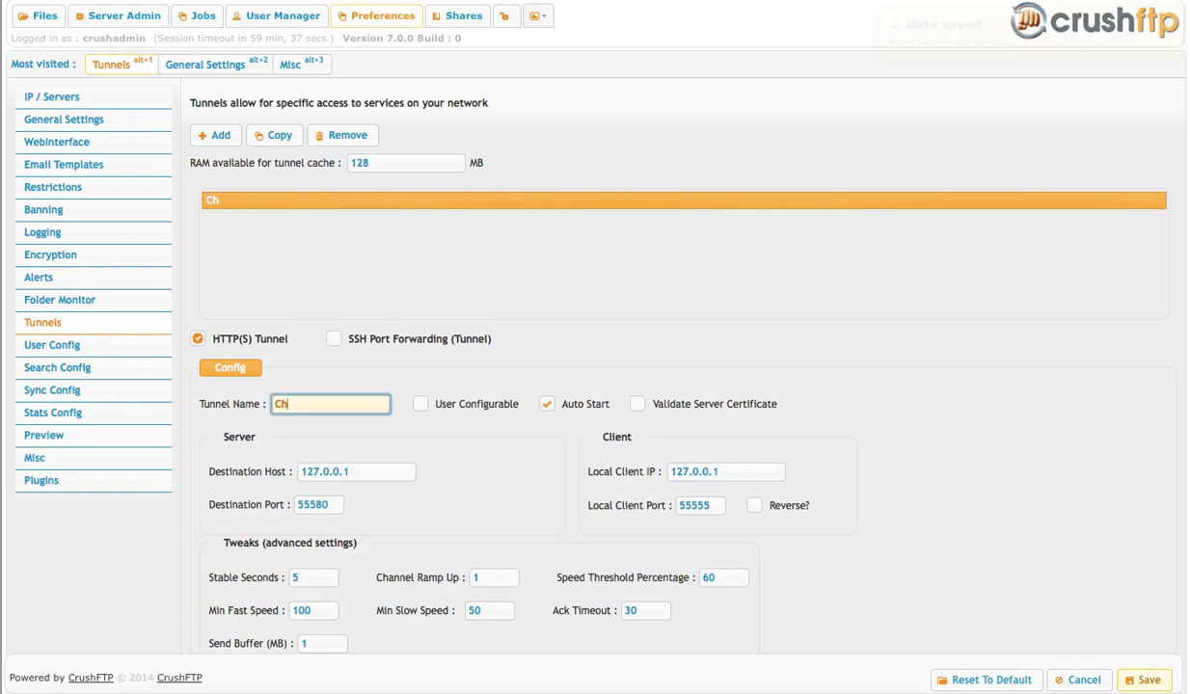
pyautogui.write('annels')
pyautogui.click(491, 579)
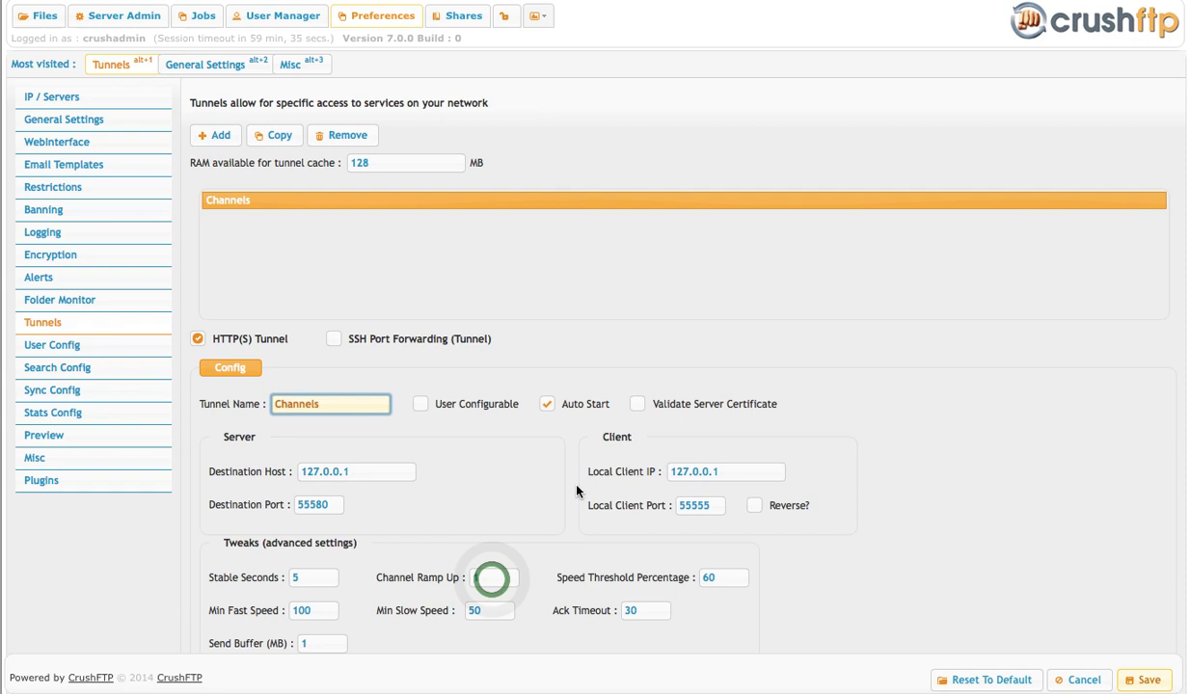
pyautogui.write('0')
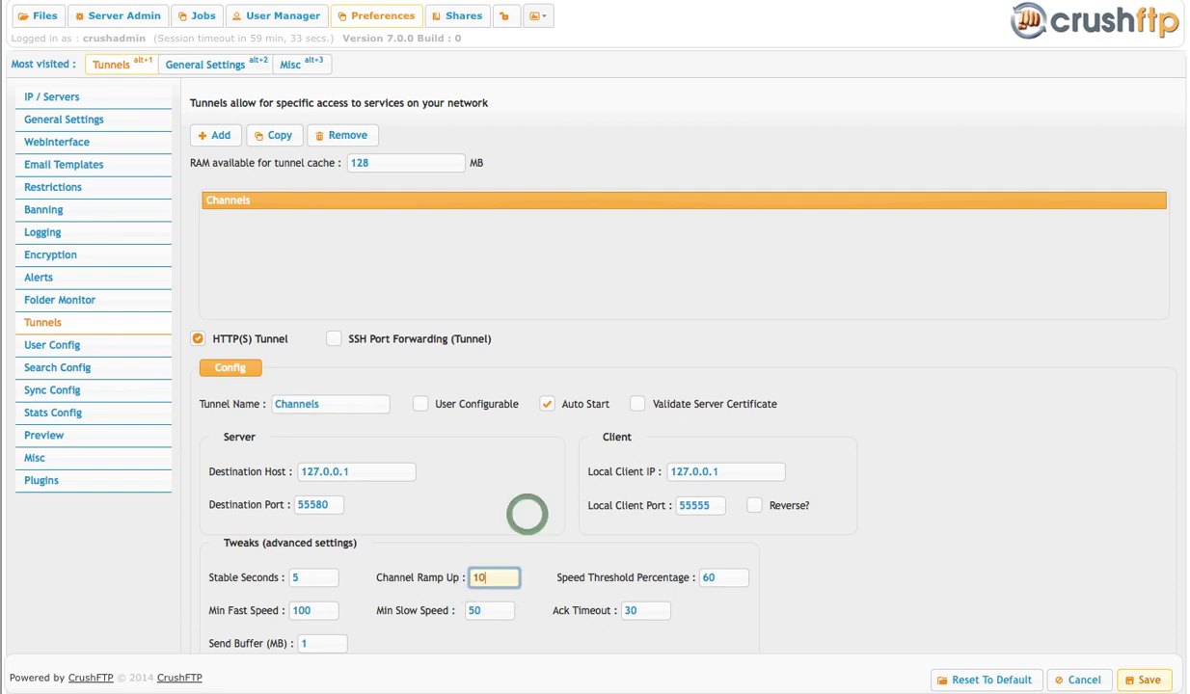
# Set the Channels tunnel's In Channels and Out Channels to 30 each and save the preferences.
pyautogui.scroll(-5, 528, 521)
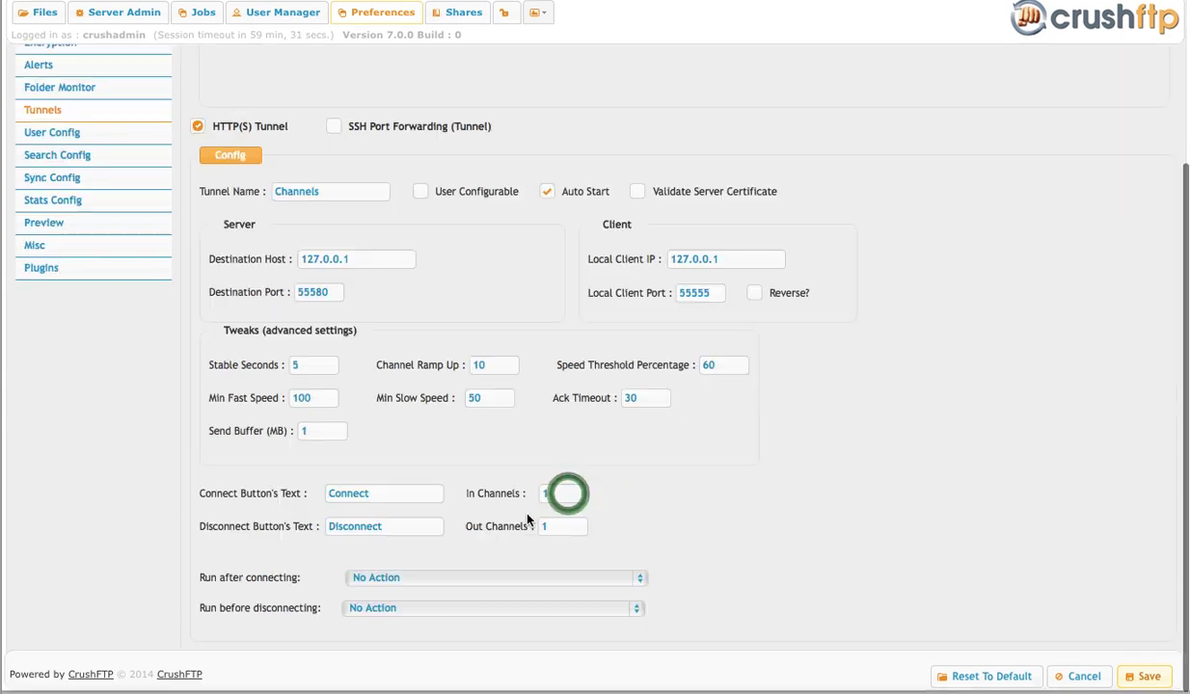
pyautogui.doubleClick(563, 494)
pyautogui.write('3')
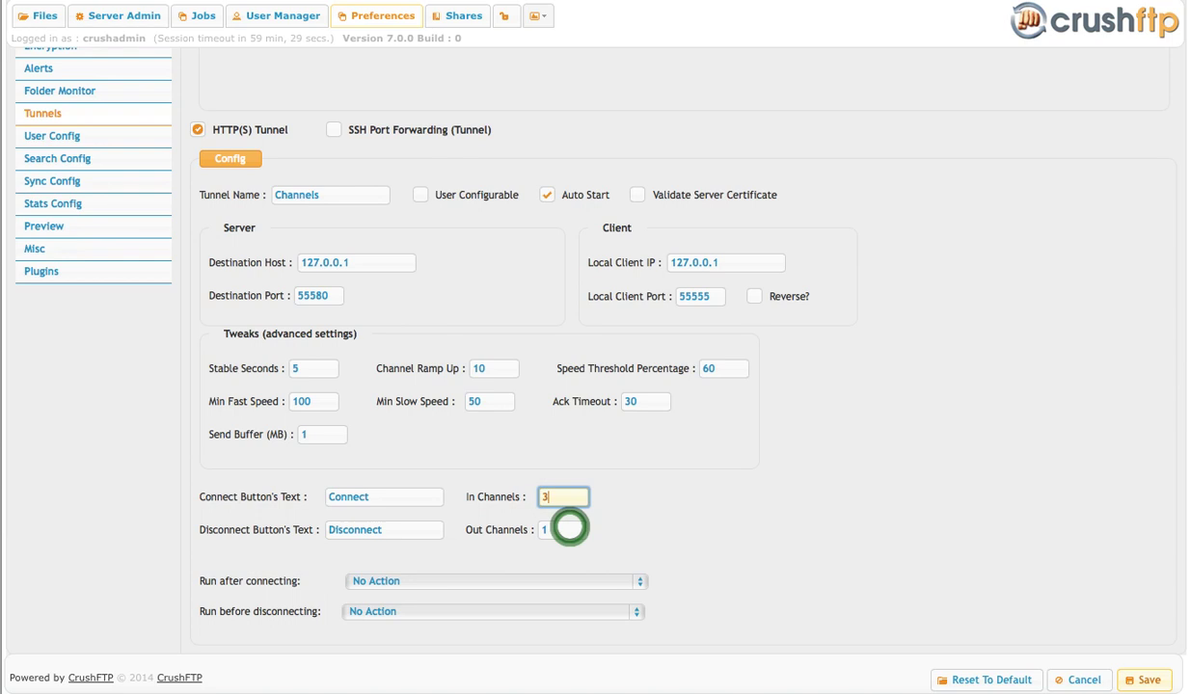
pyautogui.write('0')
pyautogui.doubleClick(570, 527)
pyautogui.write('30')
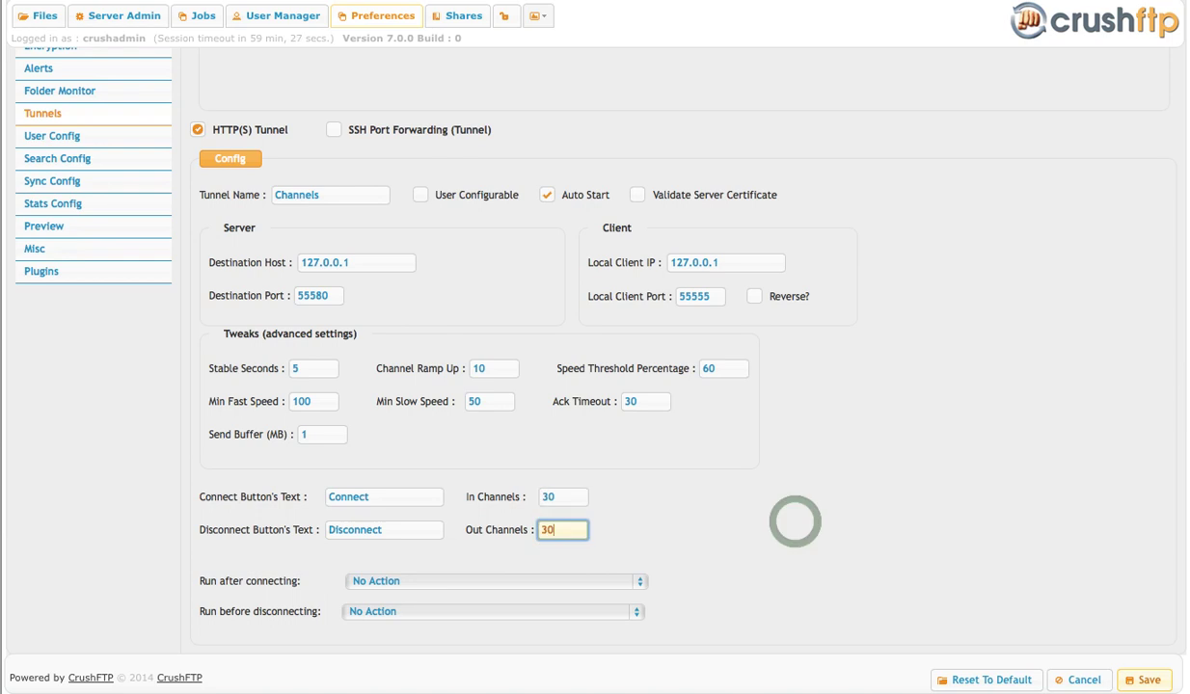
pyautogui.click(794, 522)
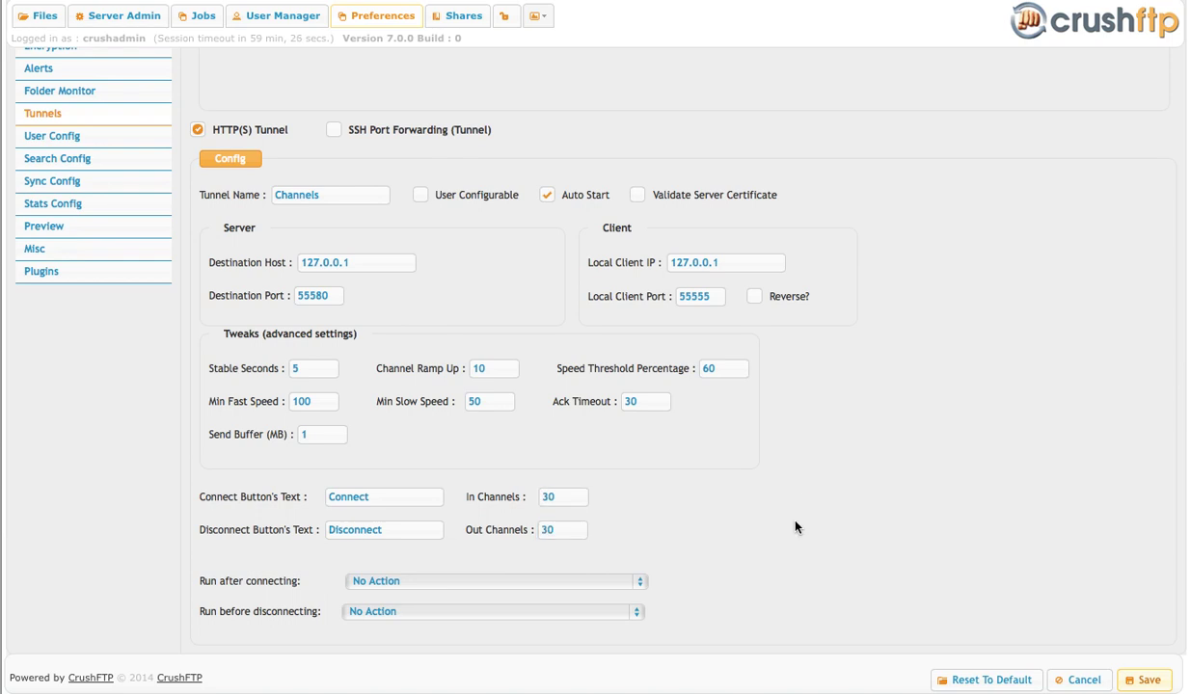
pyautogui.click(1153, 682)
# In the user manager, assign the Channels tunnel to the myuser account and save all changes.
pyautogui.click(309, 19)
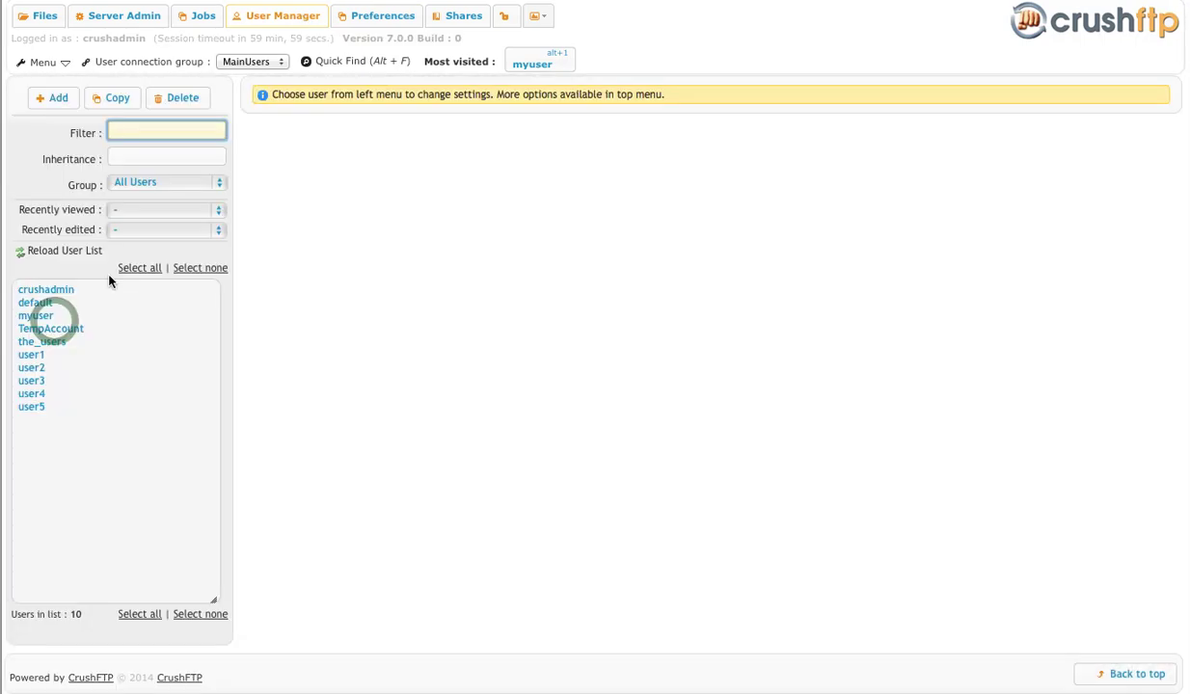
pyautogui.click(53, 318)
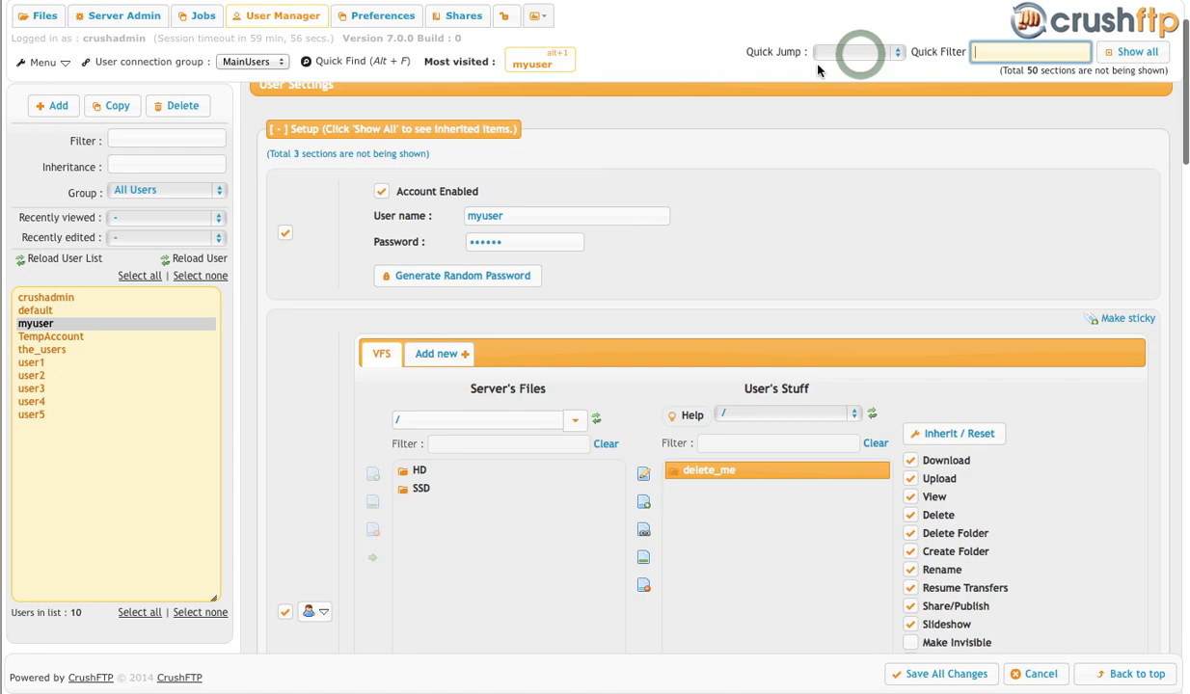
pyautogui.click(828, 52)
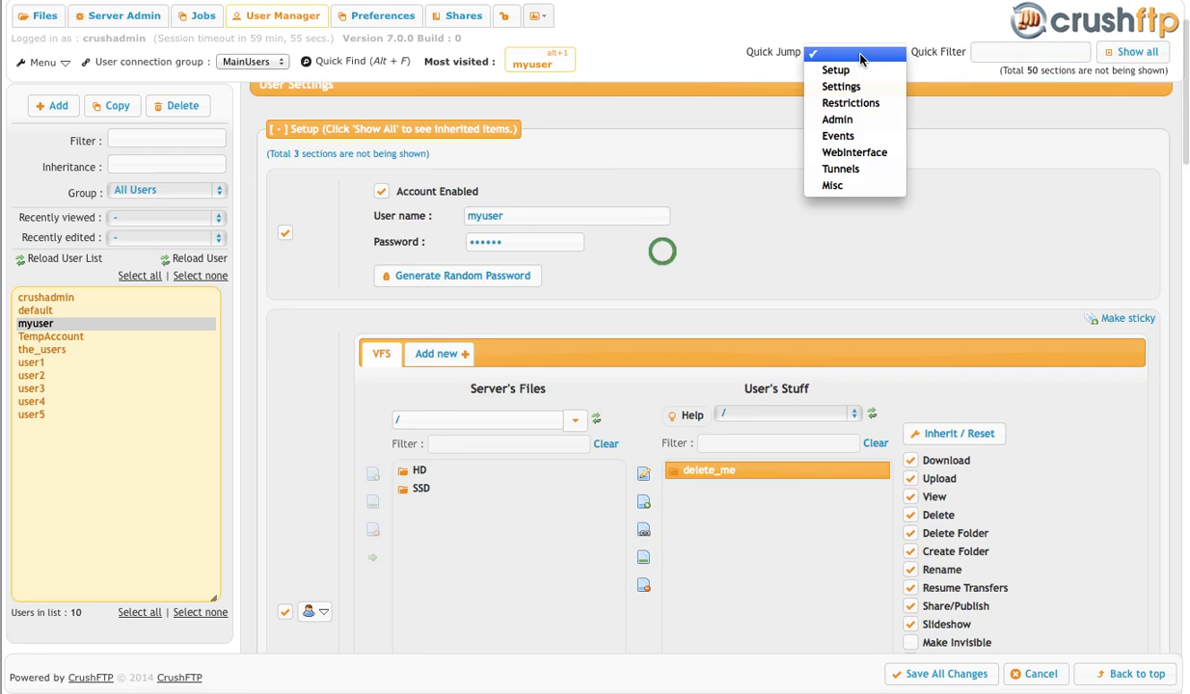
pyautogui.click(864, 169)
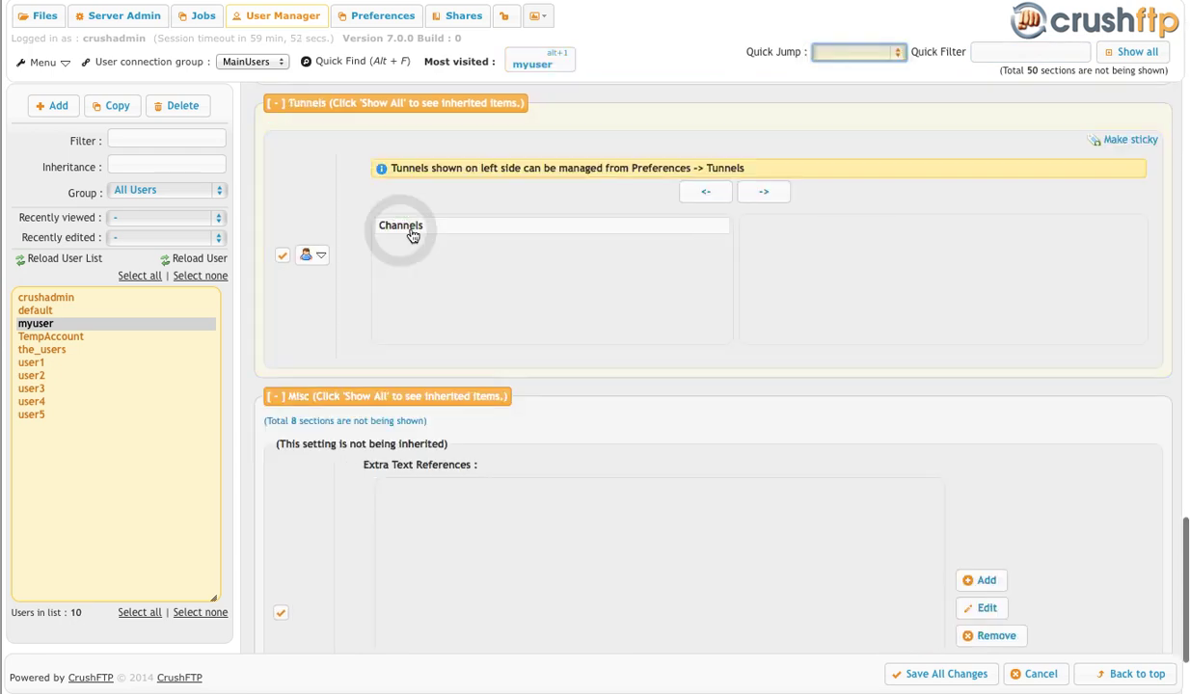
pyautogui.click(412, 235)
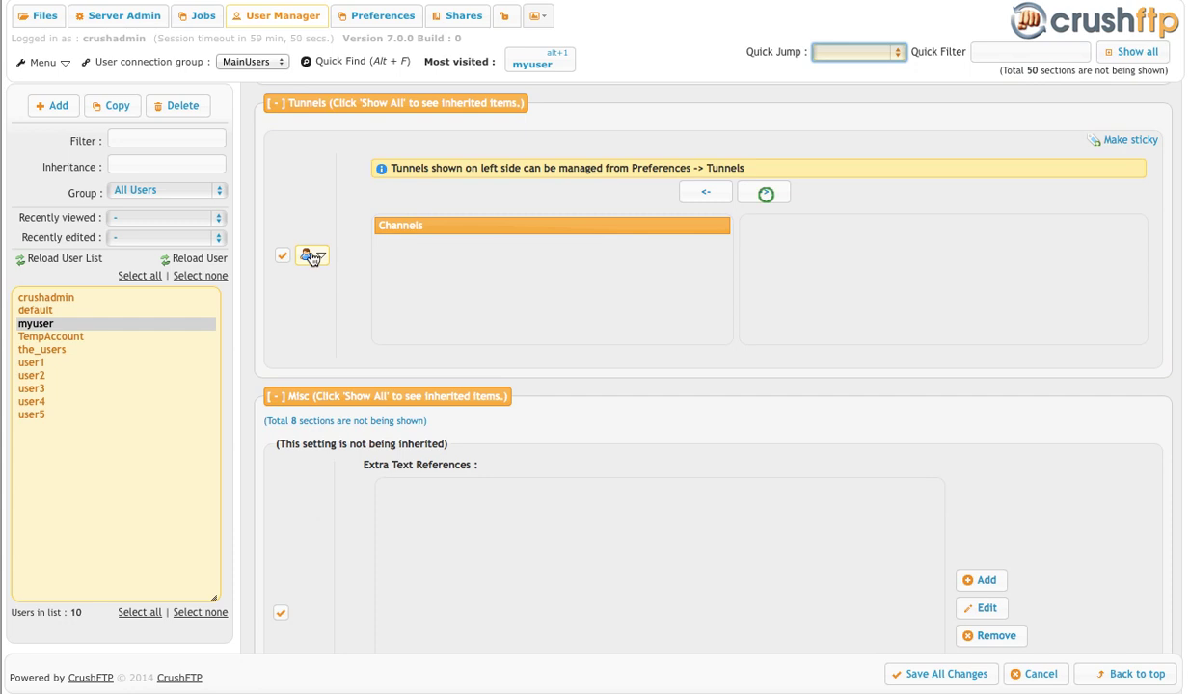
pyautogui.click(765, 196)
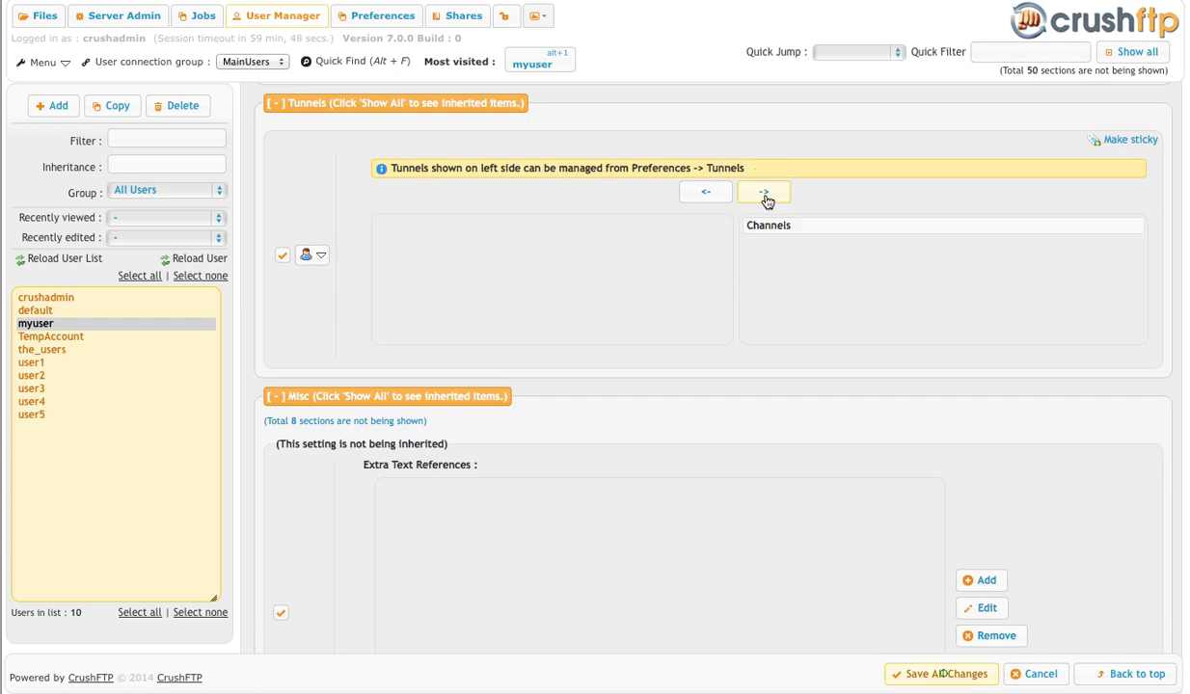
pyautogui.click(943, 673)
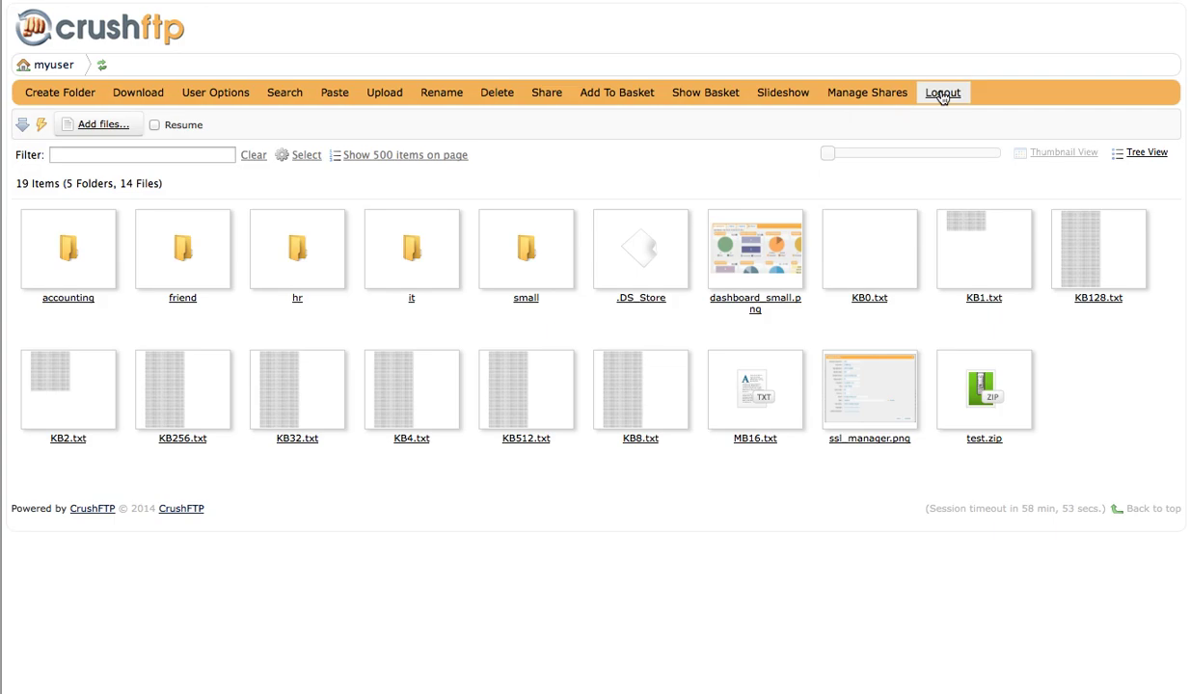
# Log out of the myuser file session, and in the new session allow the AdvancedFileTransfer applet to run.
pyautogui.click(943, 93)
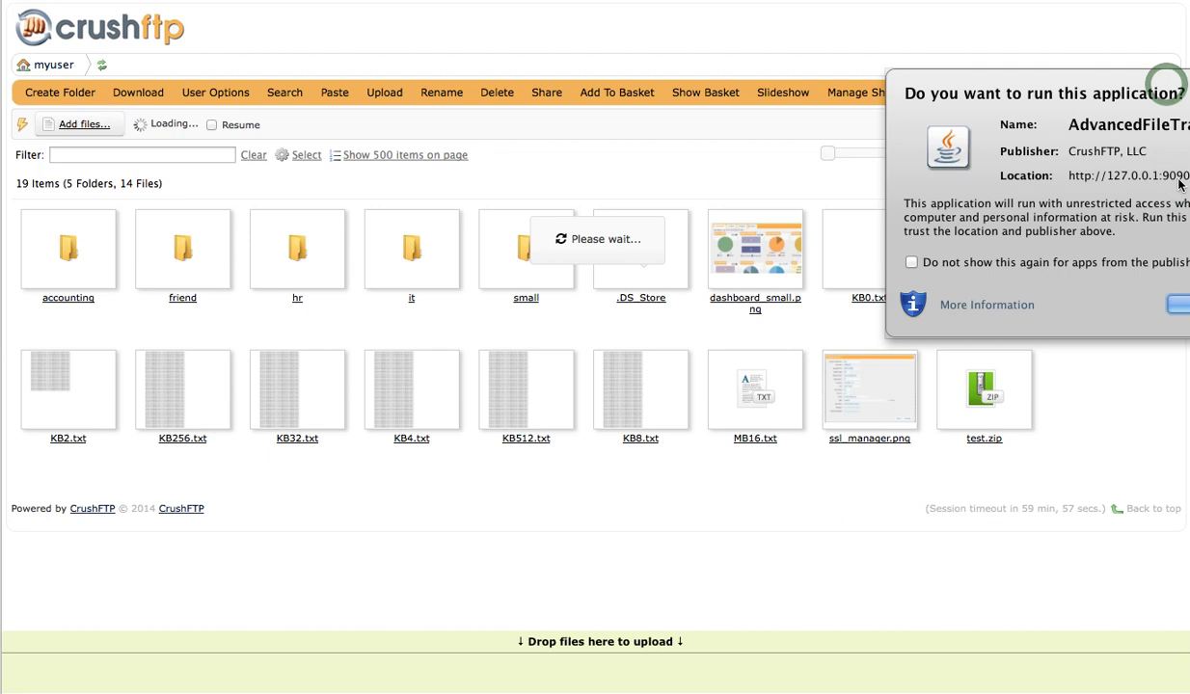
pyautogui.moveTo(1167, 90); pyautogui.dragTo(916, 88)
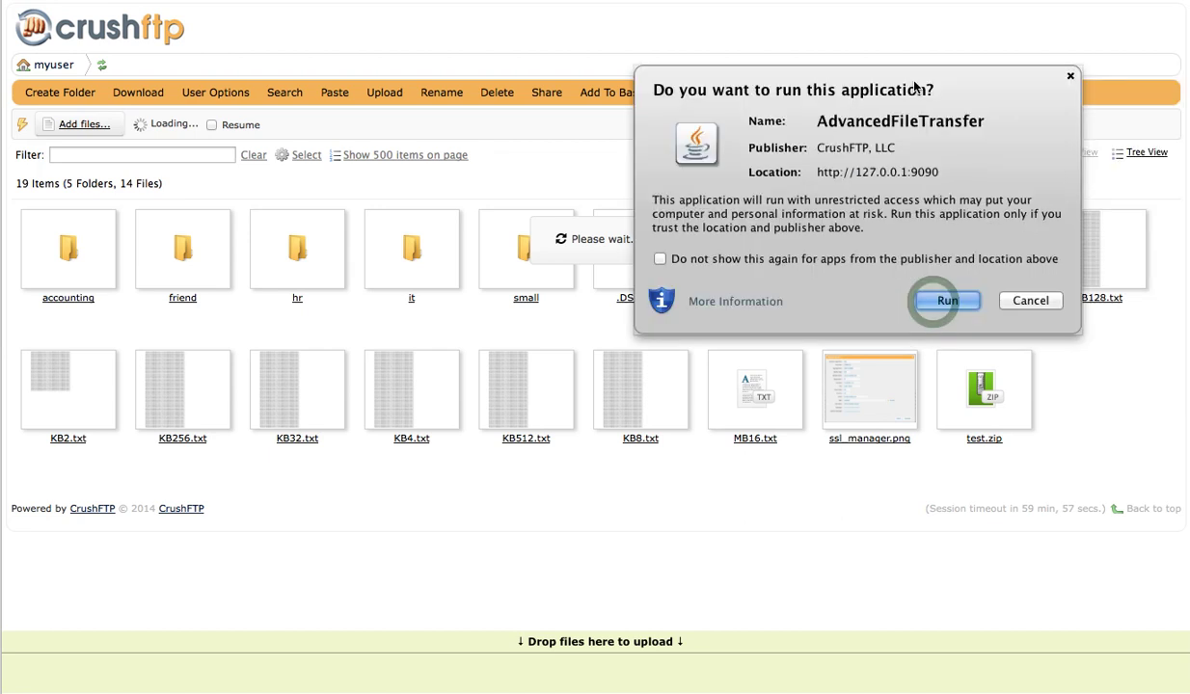
pyautogui.click(933, 303)
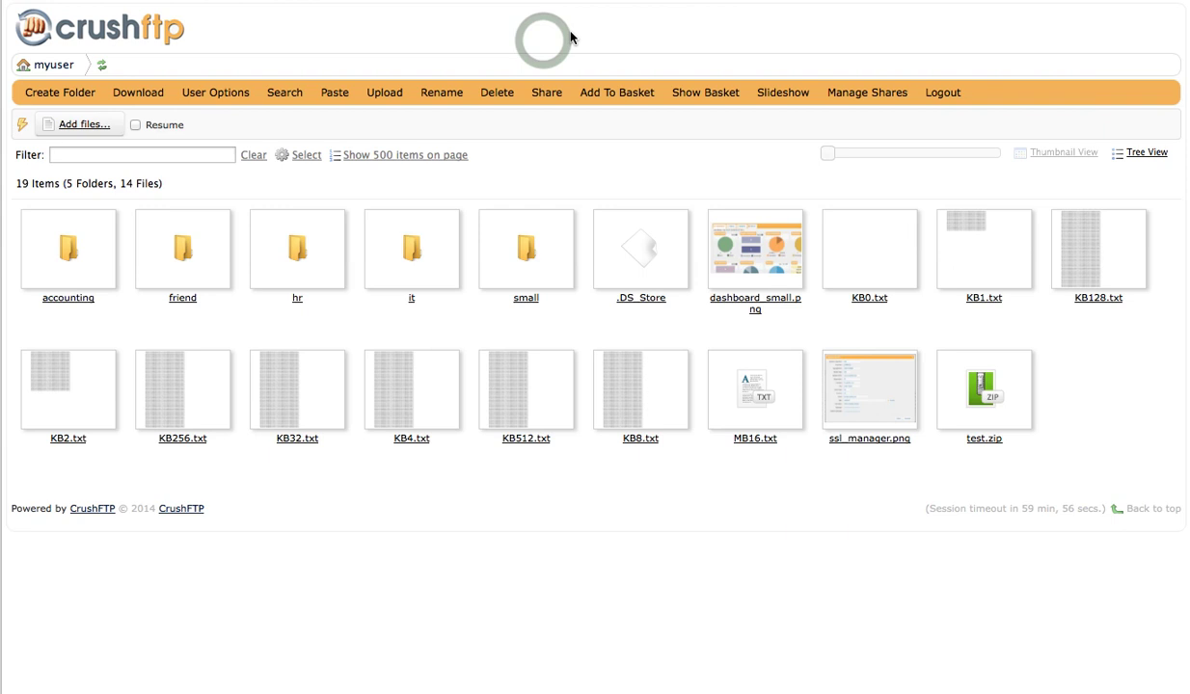
# Add GB1.txt from /Volumes/HD/A_TestFiles/ to the upload queue and start its upload to the home folder.
pyautogui.click(90, 130)
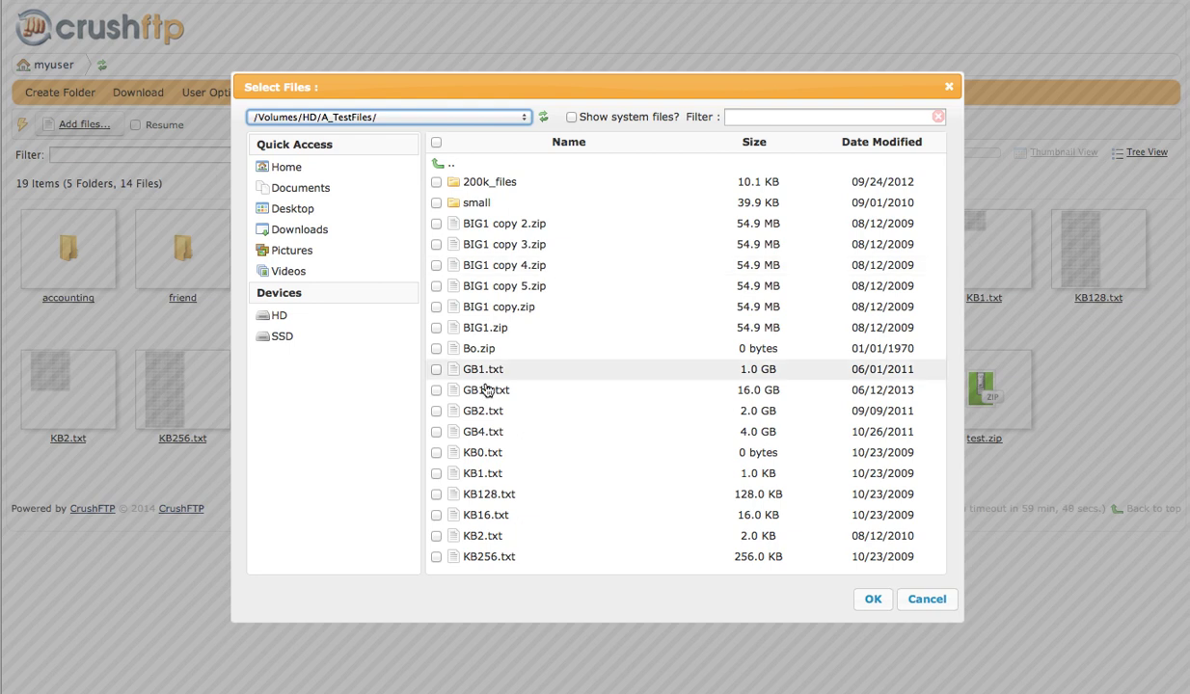
pyautogui.click(437, 372)
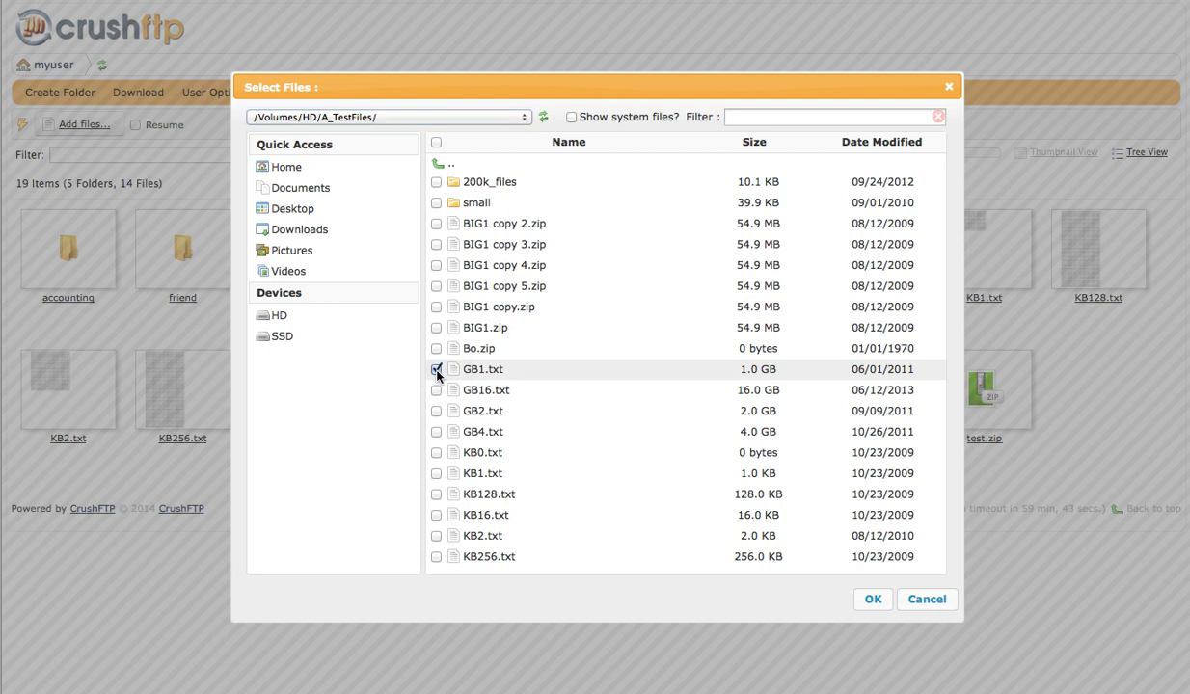
pyautogui.click(872, 601)
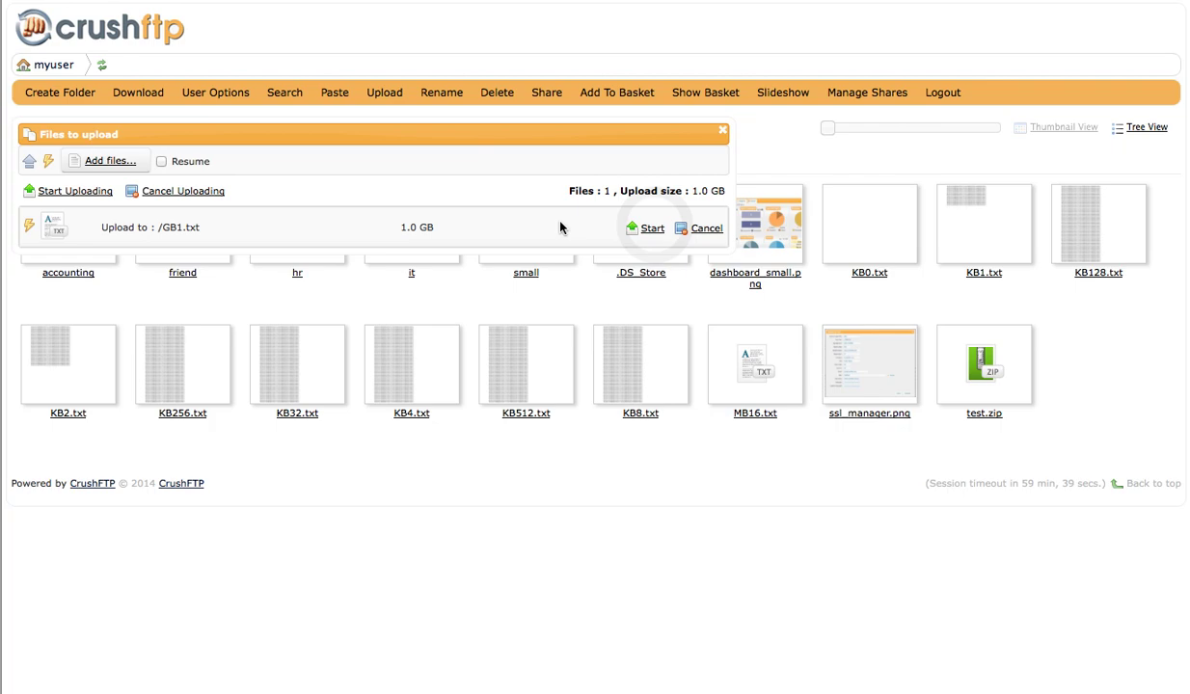
pyautogui.click(653, 229)
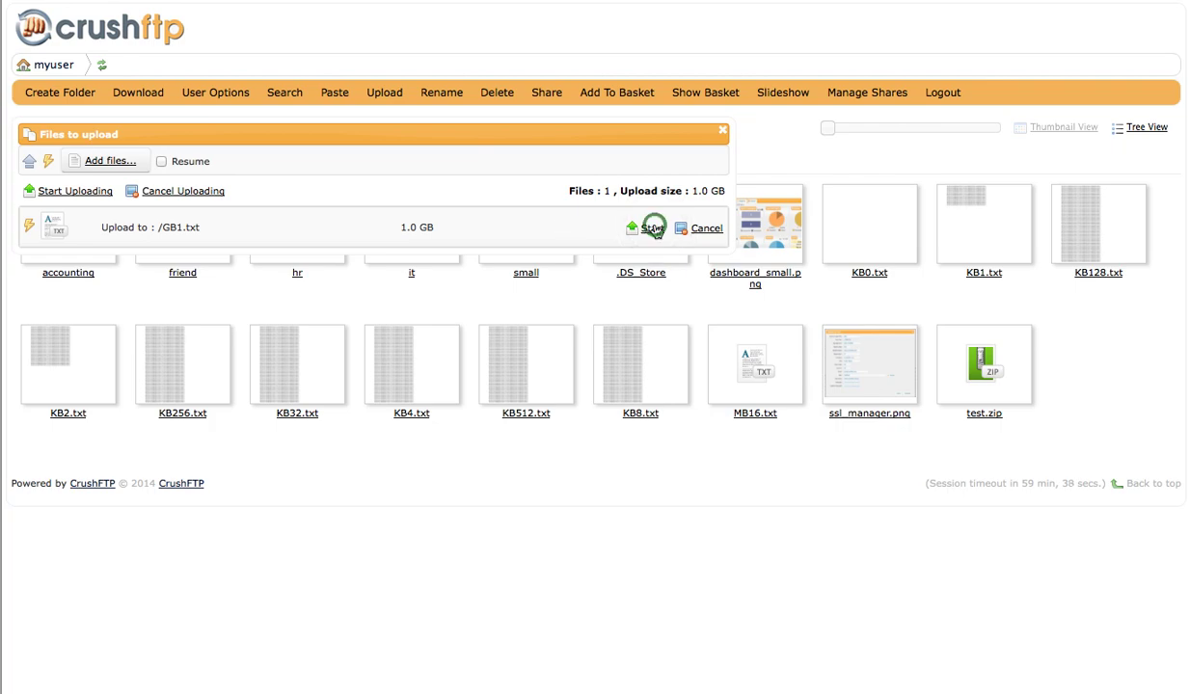